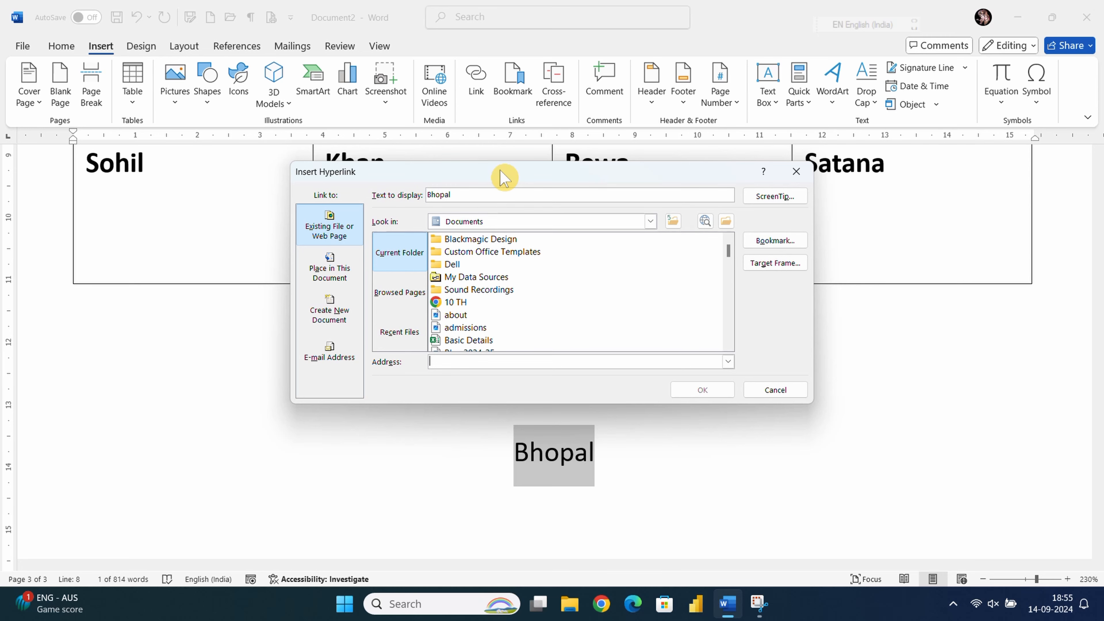
Step: Link the selected word Bhopal to the existing file 10 TH.pdf in the Documents folder, keeping Bhopal as the display text
drag(501, 176, 462, 184)
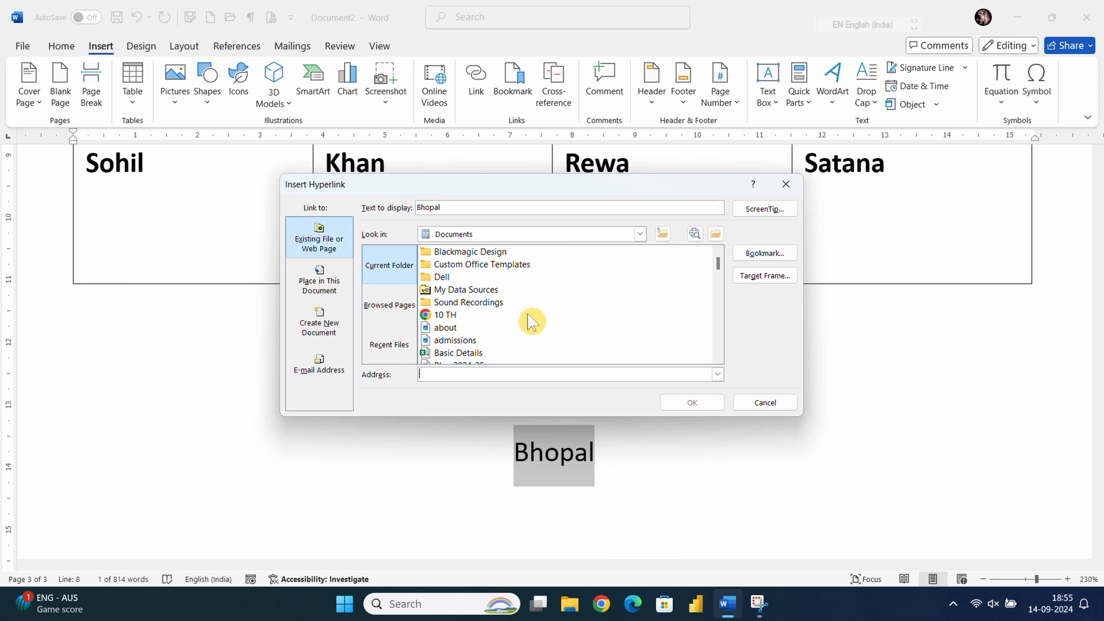
drag(451, 207, 414, 208)
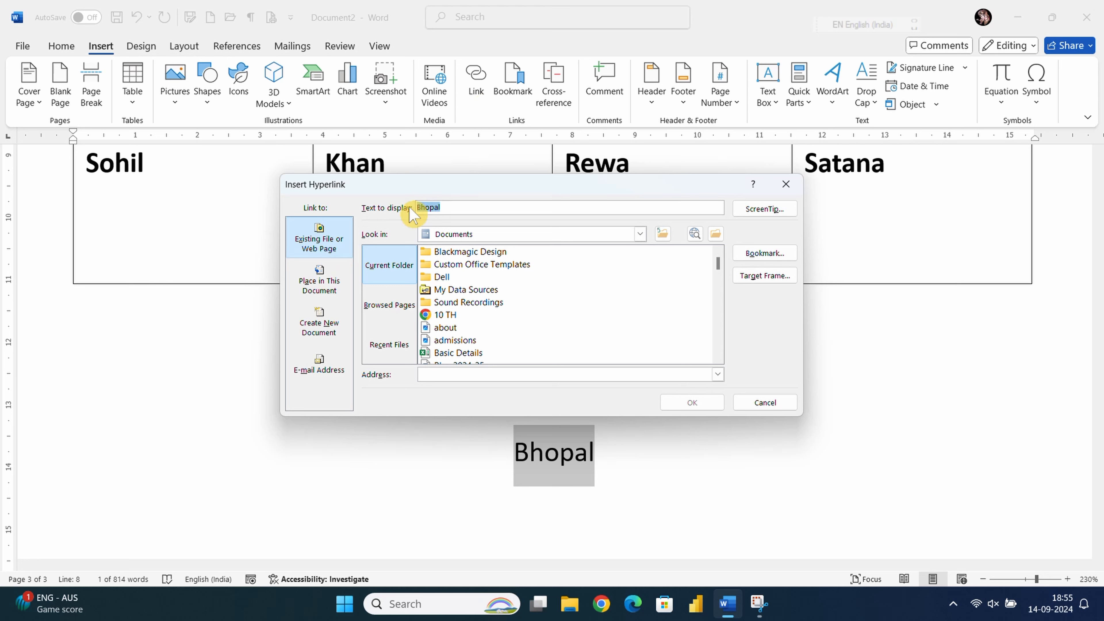
click(428, 374)
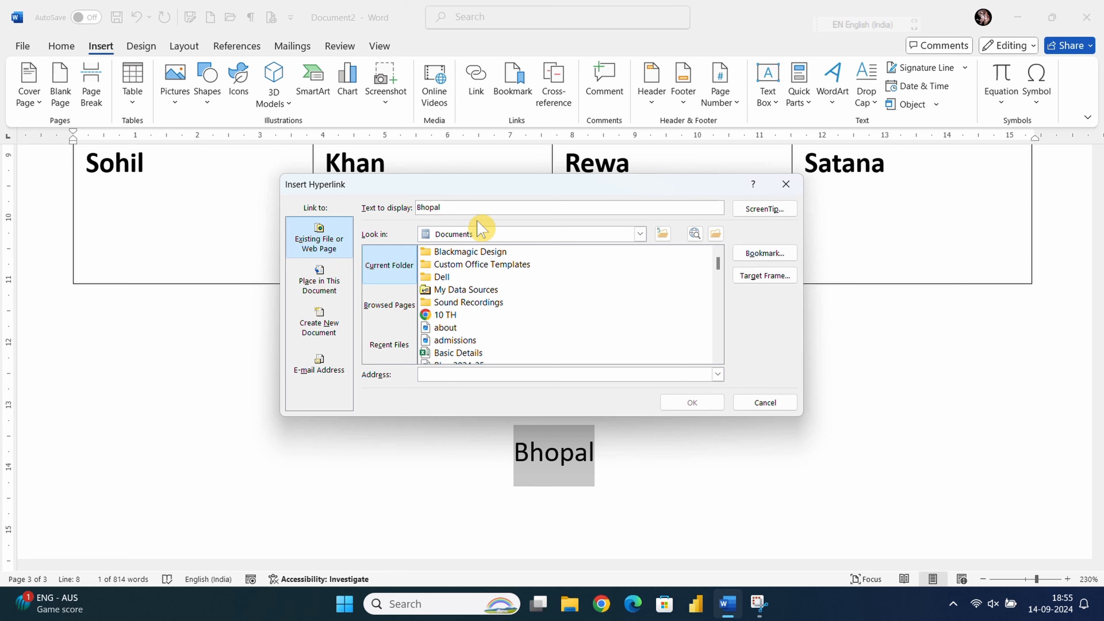
scroll(467, 339, down, 1)
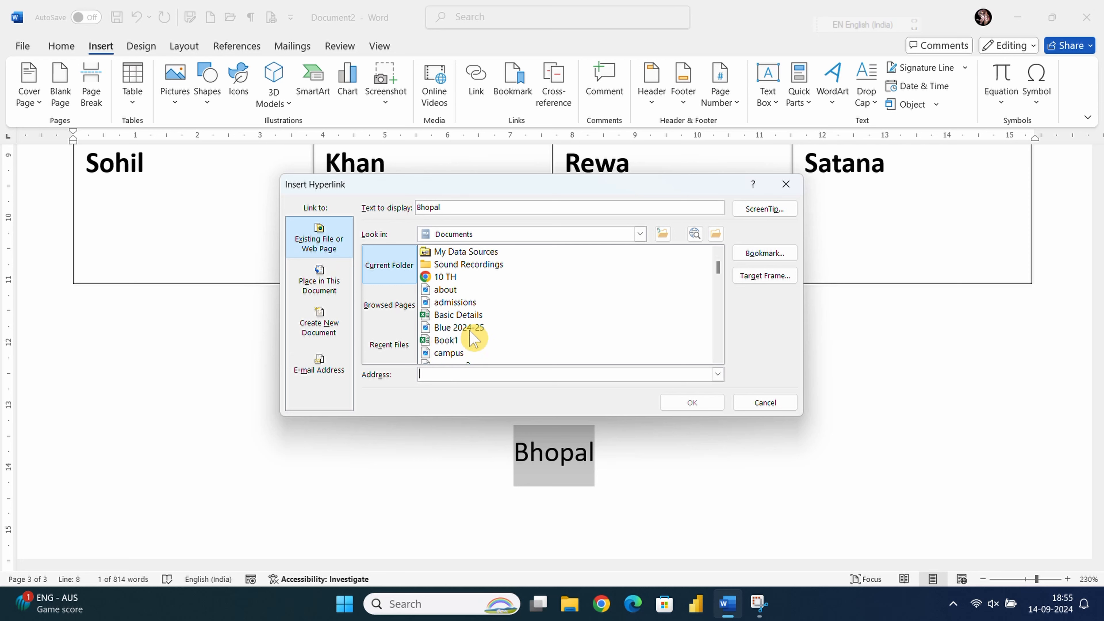
scroll(467, 335, down, 2)
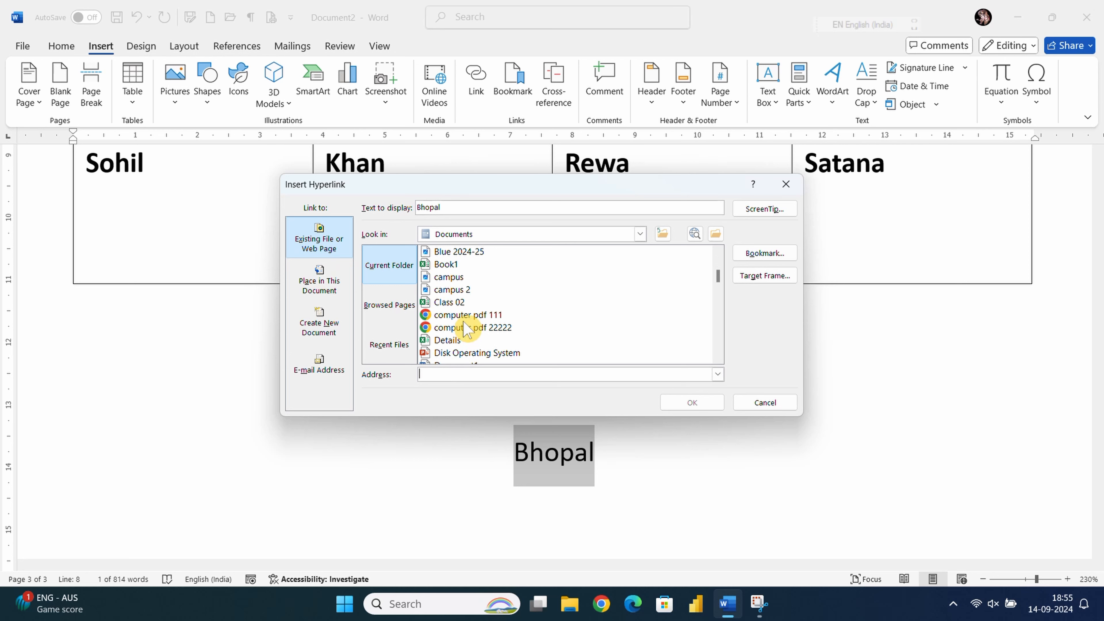
scroll(459, 337, down, 2)
scroll(462, 340, down, 2)
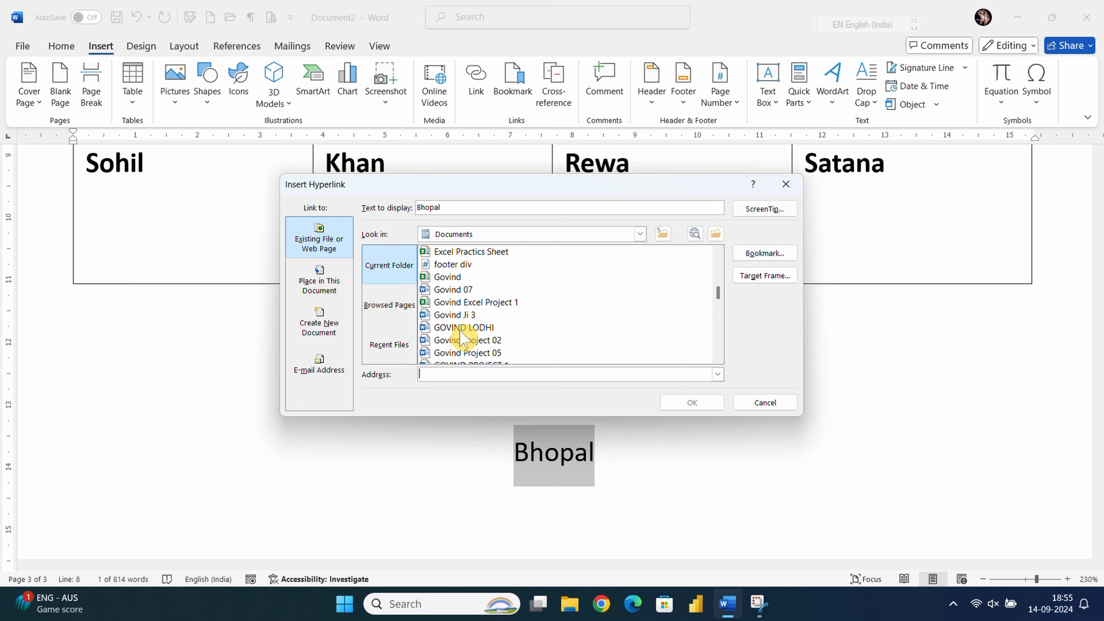
scroll(462, 337, up, 7)
click(452, 315)
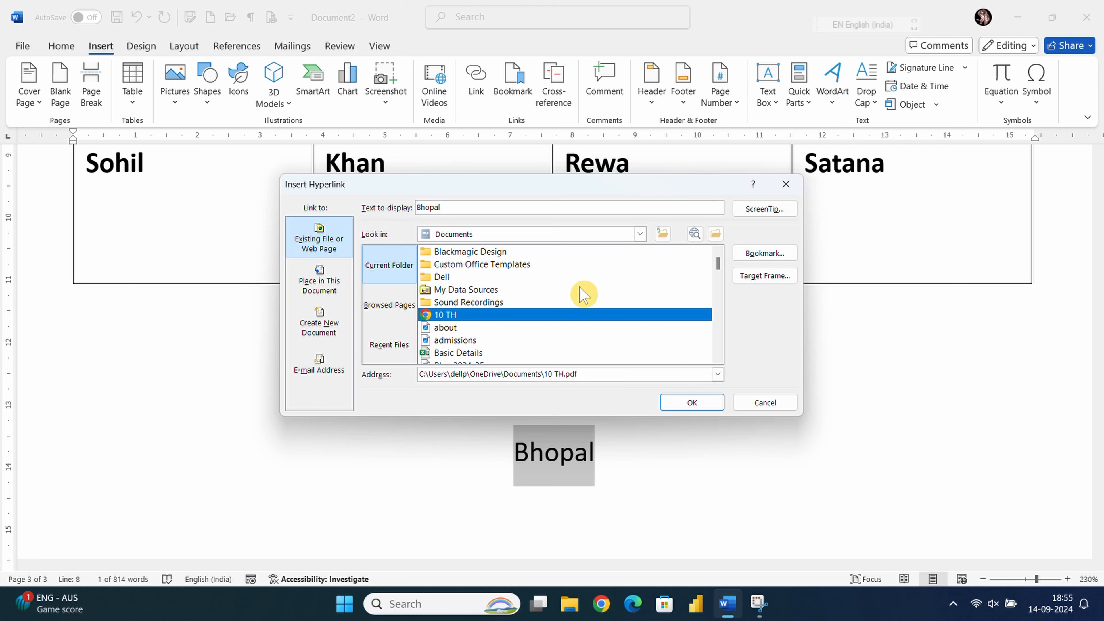
click(469, 210)
drag(470, 212, 415, 215)
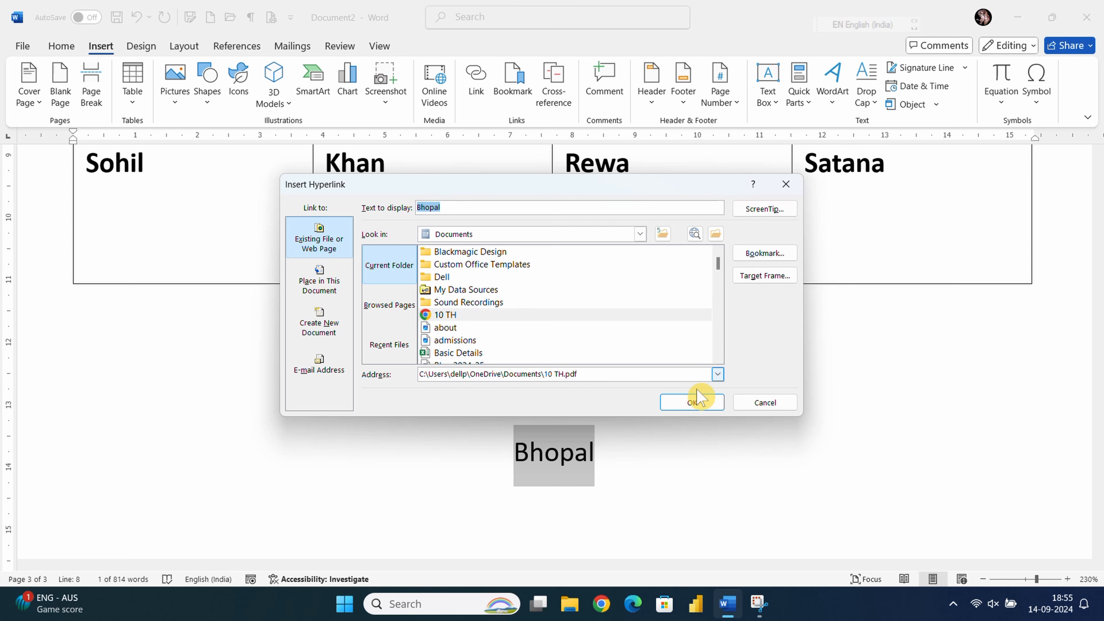
click(693, 403)
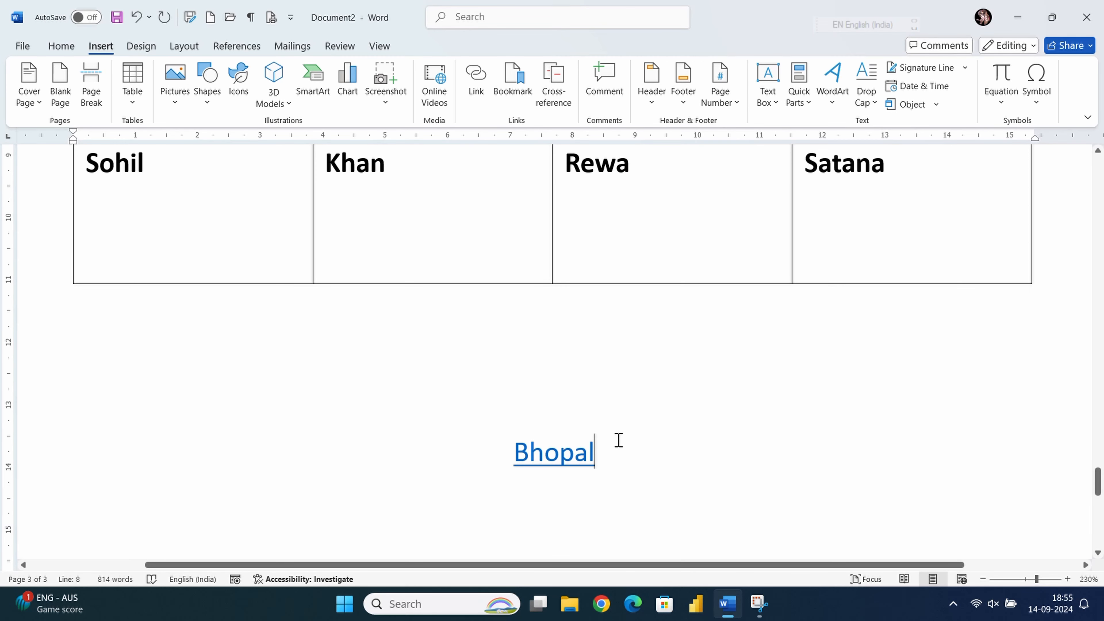
Step: Test the Bhopal link by following it, look through the linked PDF down to its end, and close the PDF
scroll(757, 465, down, 3)
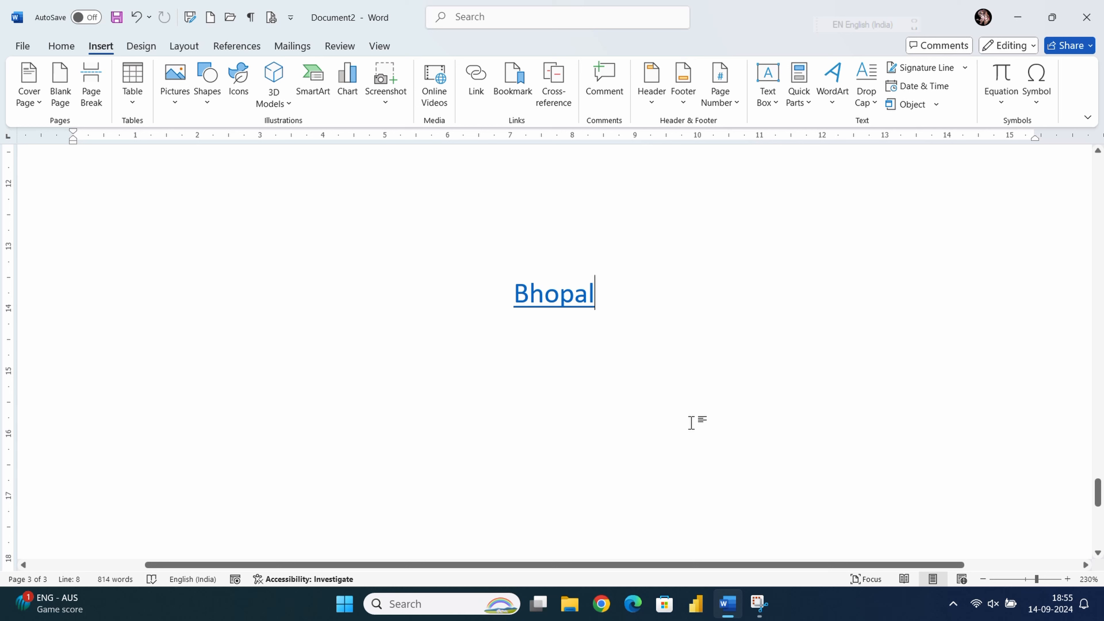
mouse_move(557, 306)
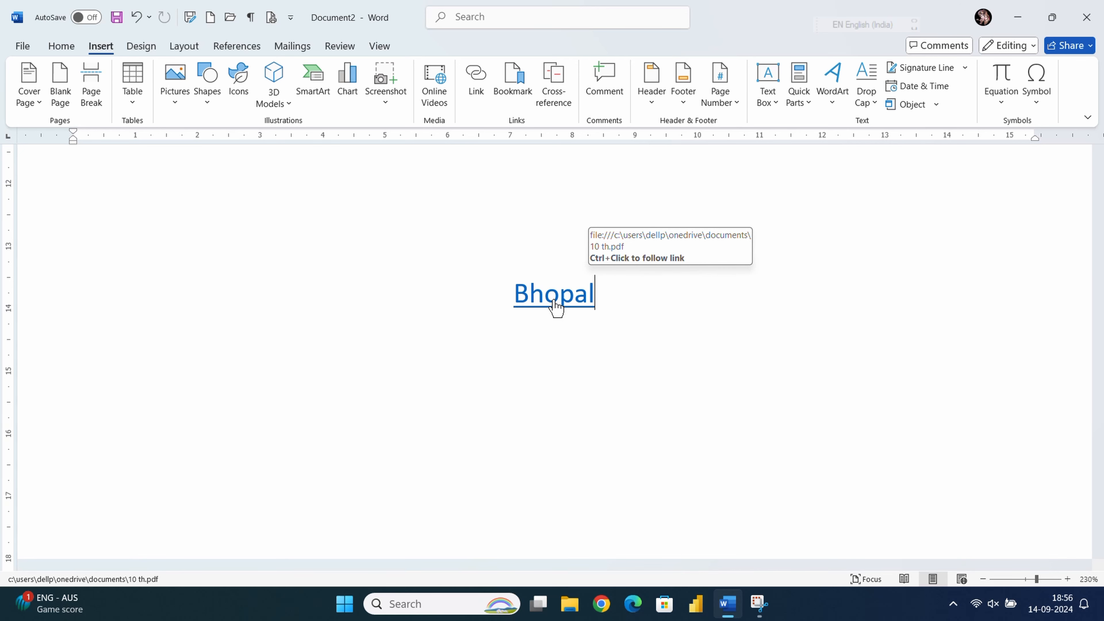
ctrl+click(554, 300)
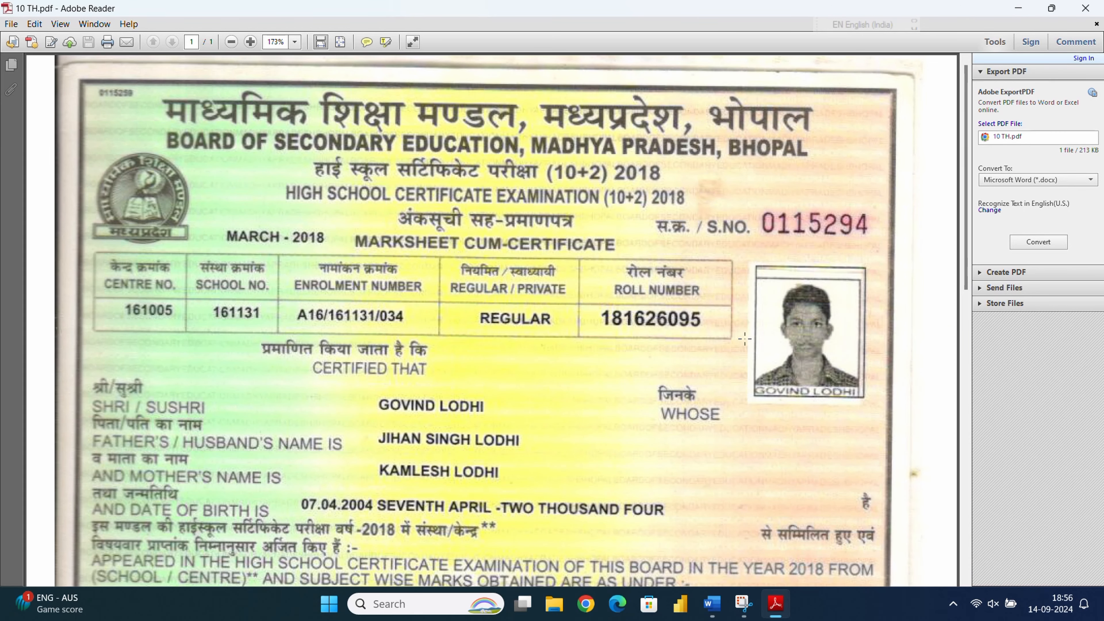
scroll(637, 282, down, 15)
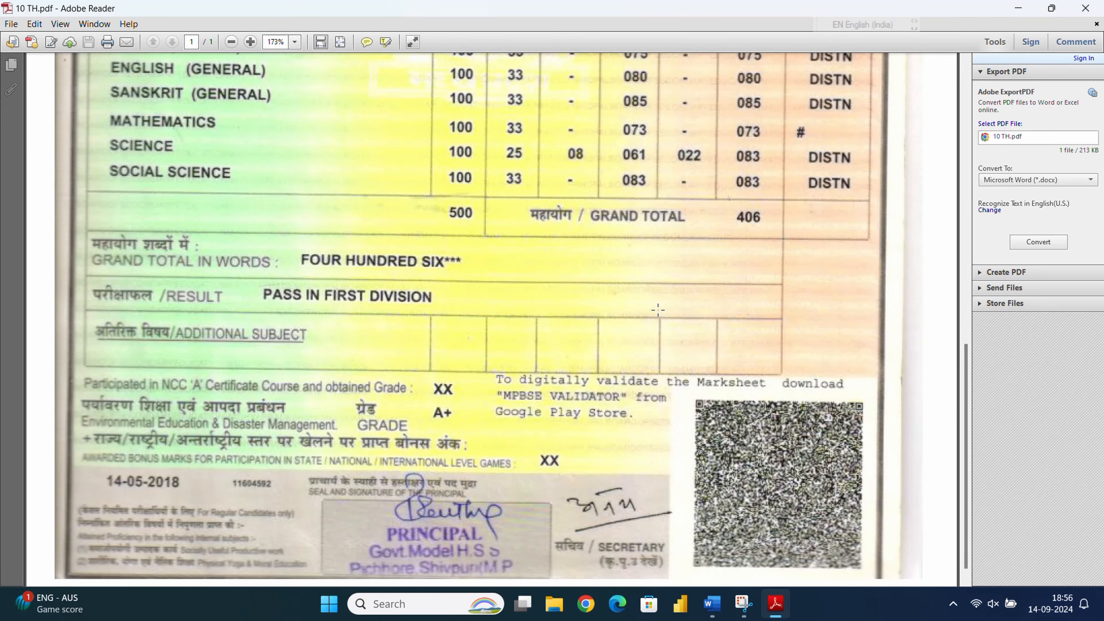
scroll(666, 307, up, 1)
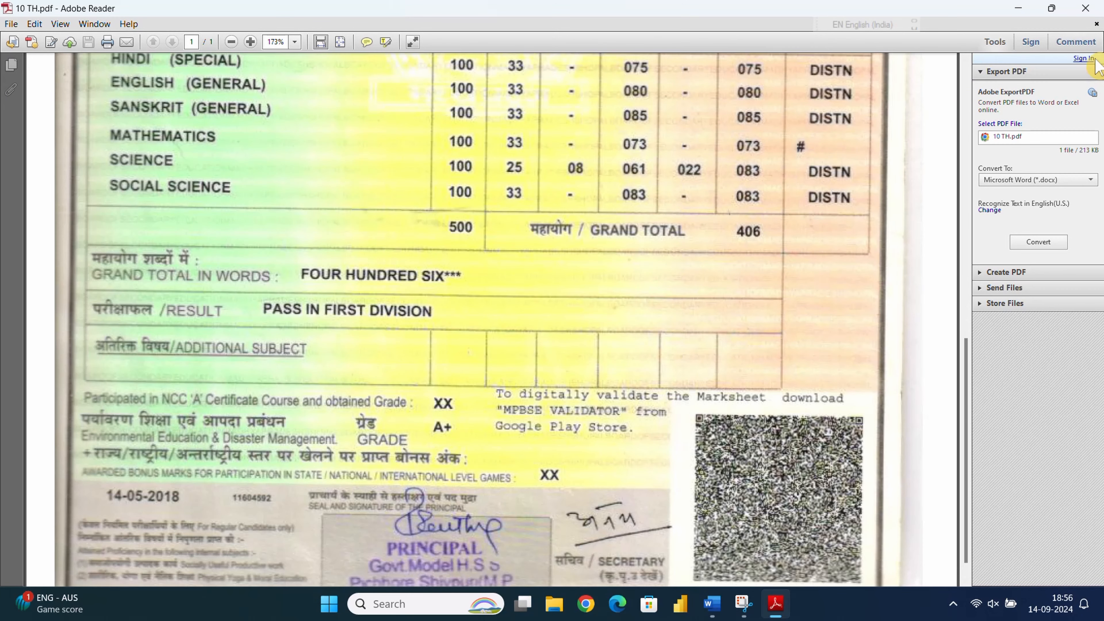
click(1086, 8)
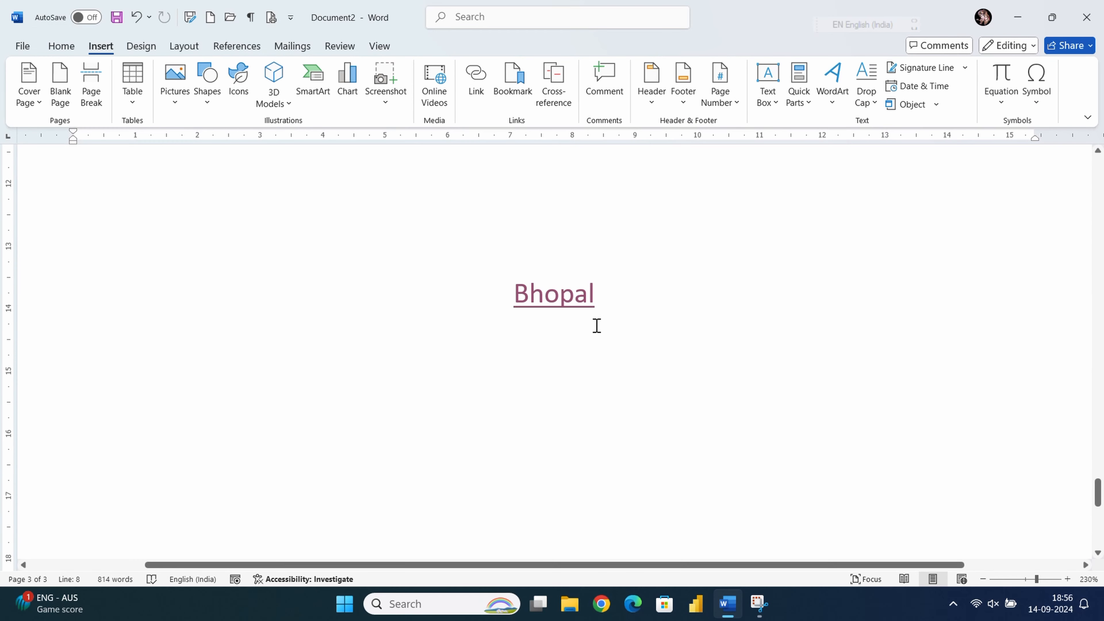
click(619, 302)
key(Return)
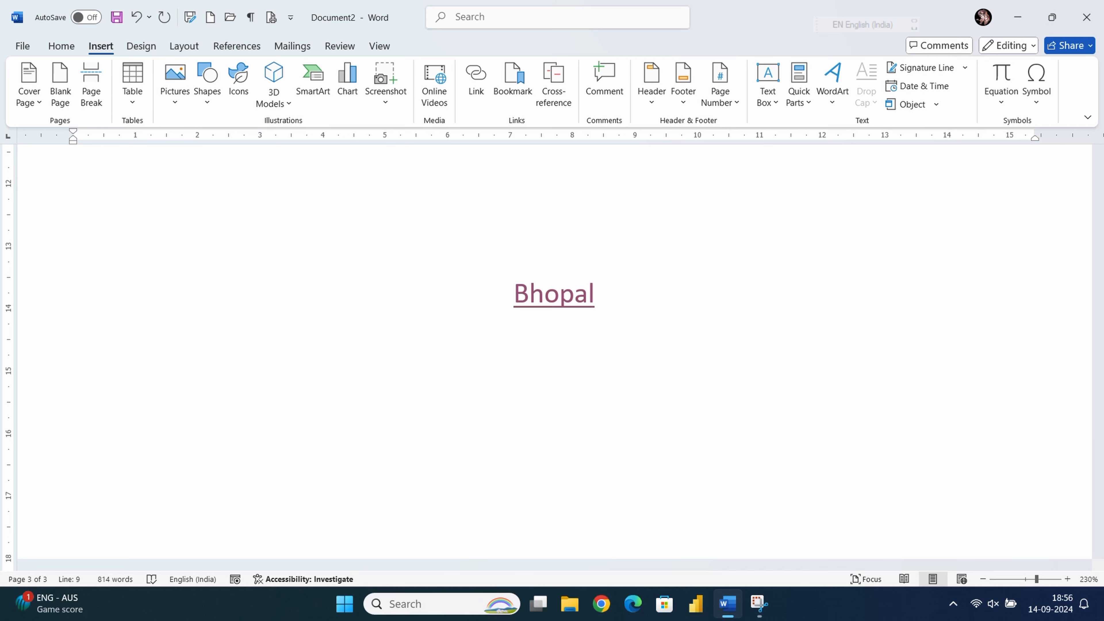
key(ctrl+k)
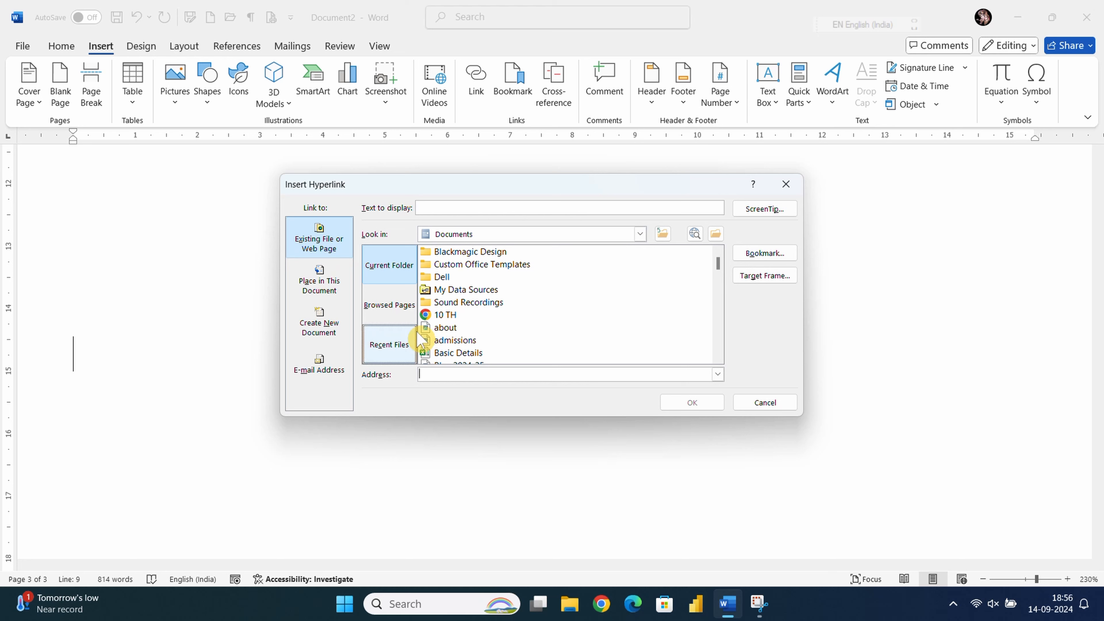
text(www)
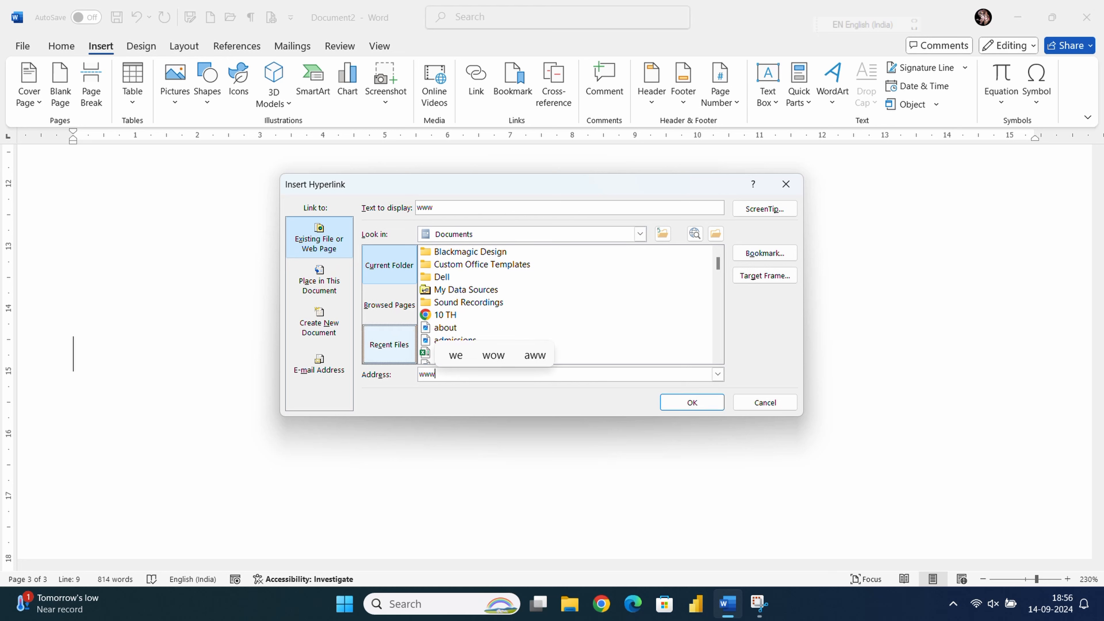
text(.youtube.com)
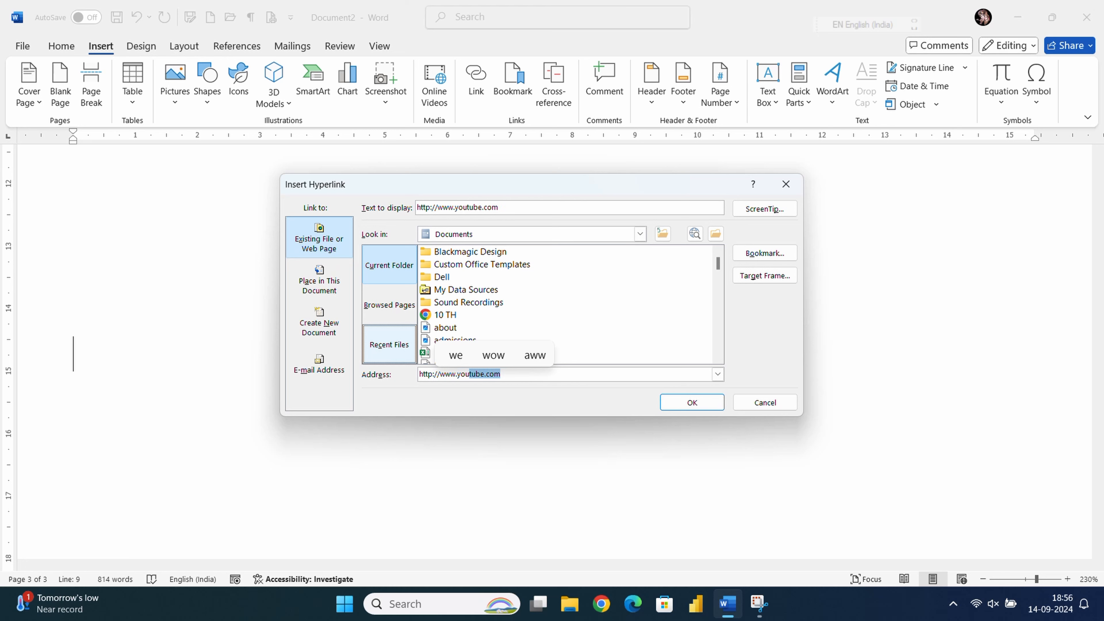
key(Tab)
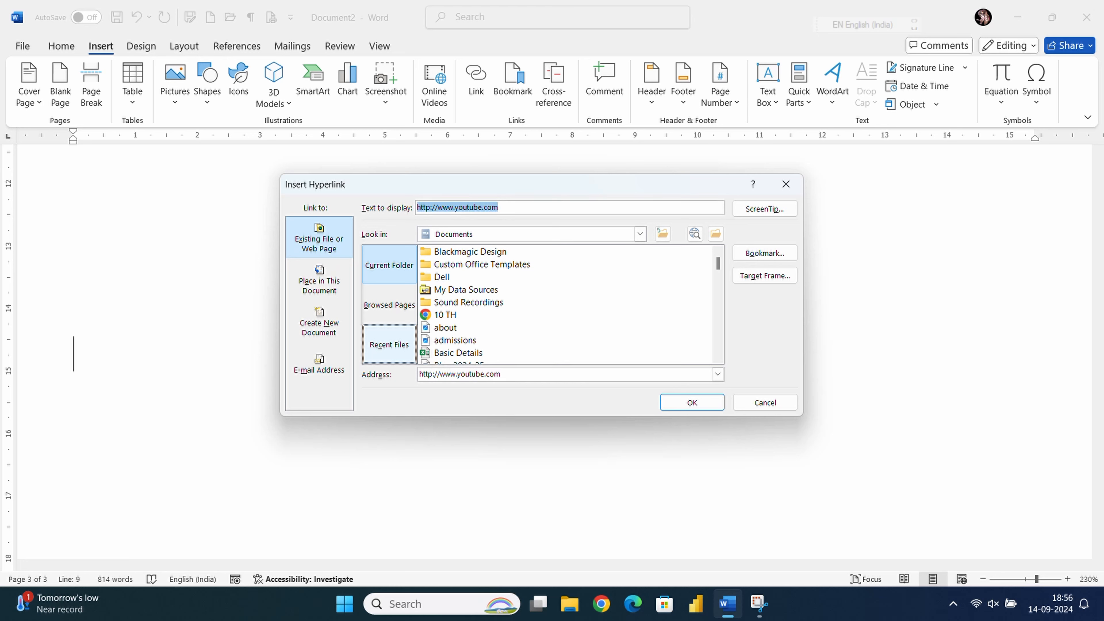
click(508, 374)
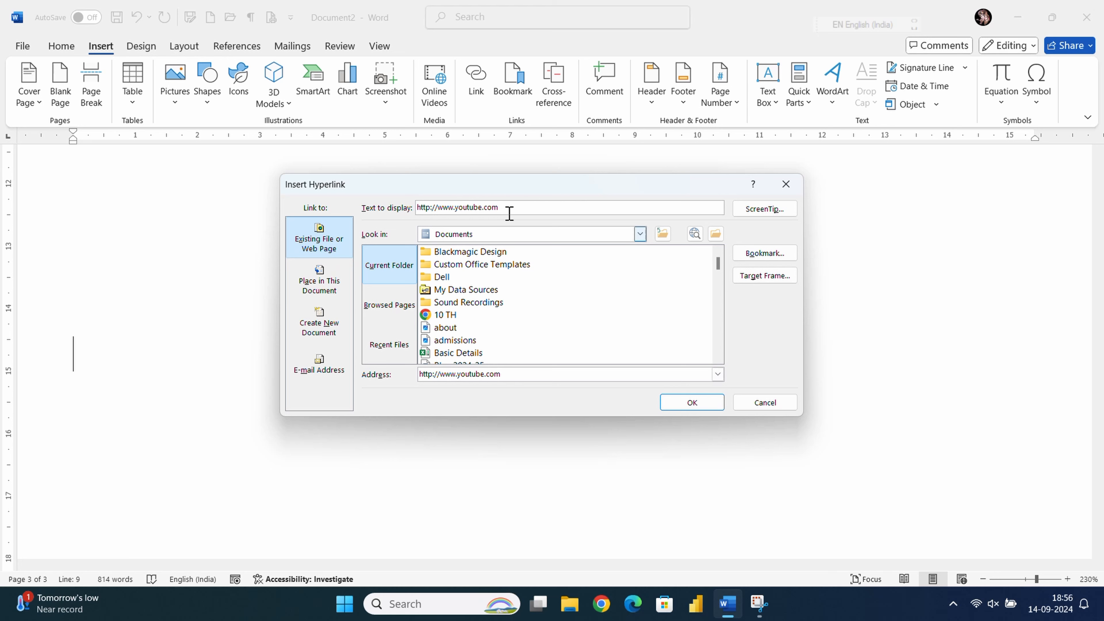
Step: Replace the hyperlink's display text with YouTube and insert the link
drag(515, 207, 399, 198)
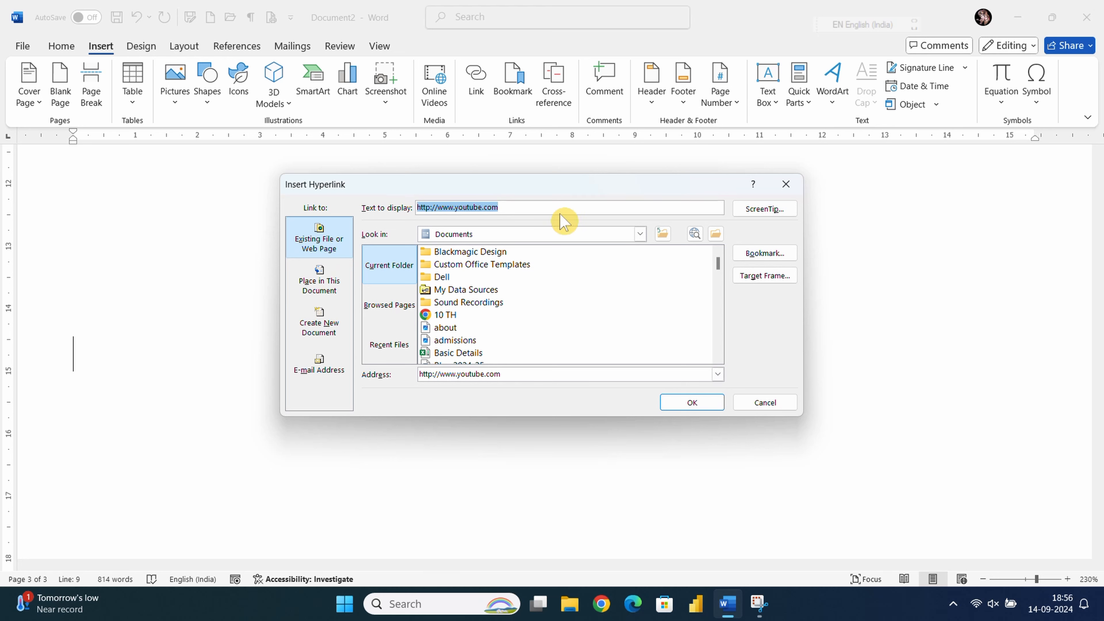
click(543, 209)
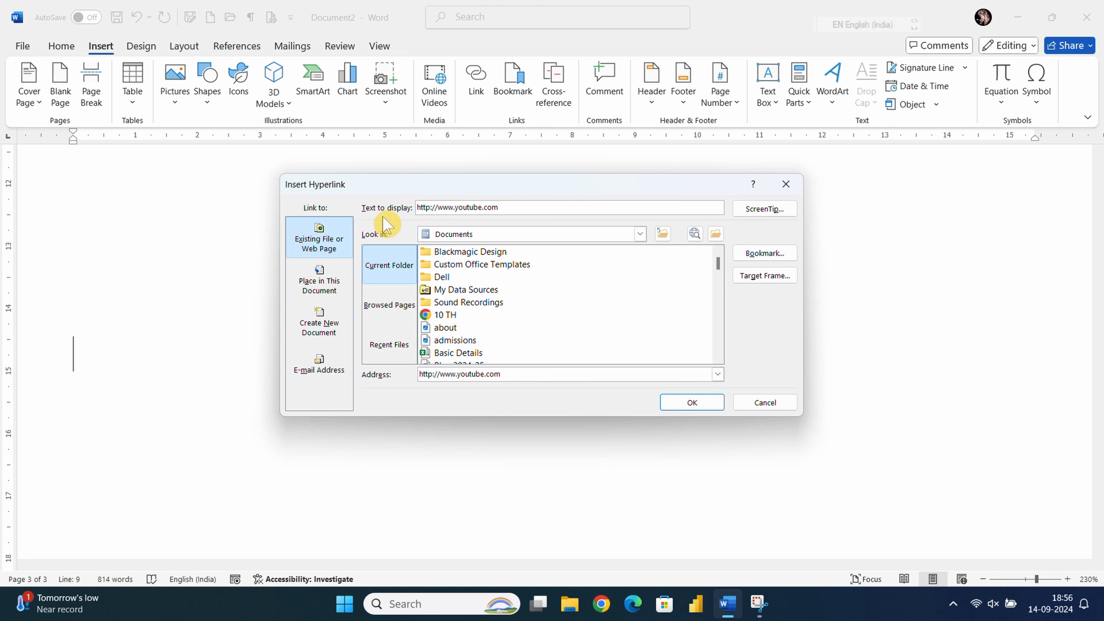
drag(506, 208, 424, 208)
key(BackSpace)
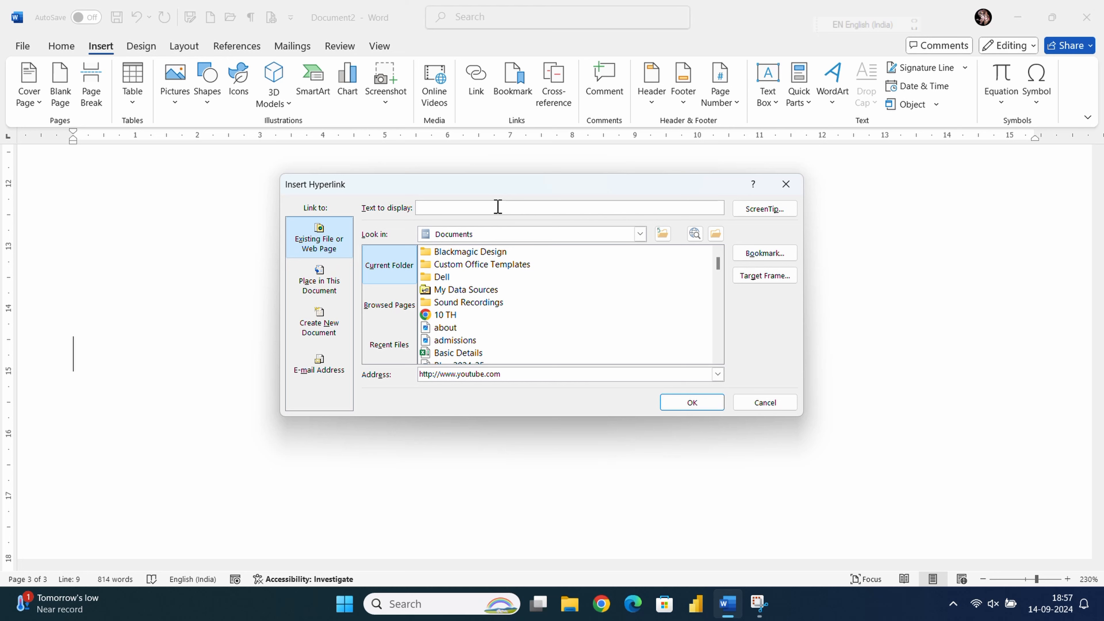
text(You)
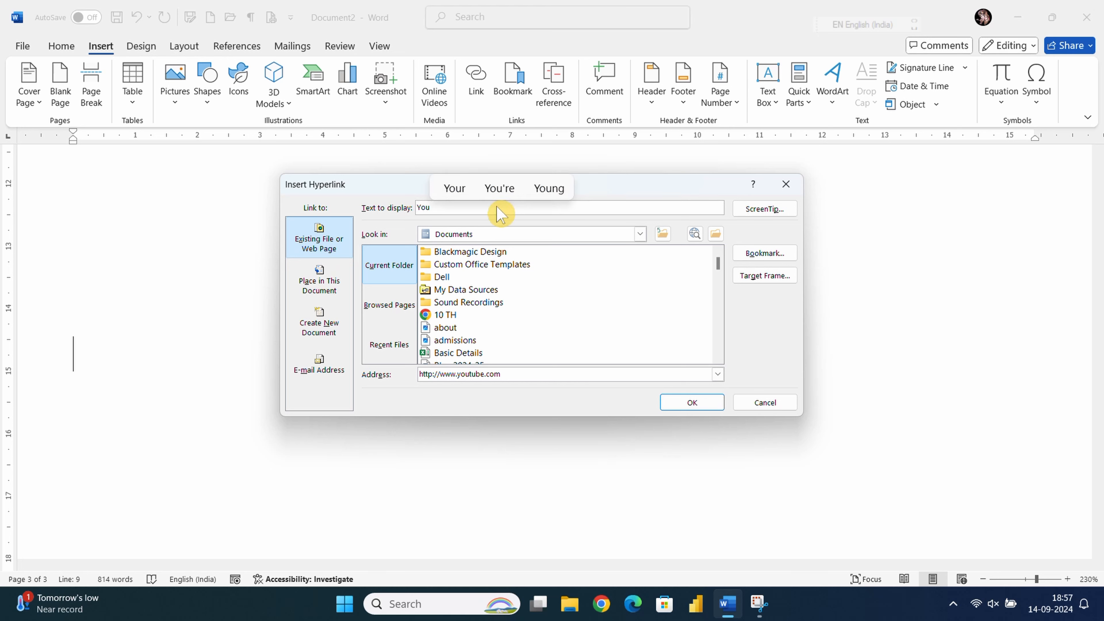
text(Tube)
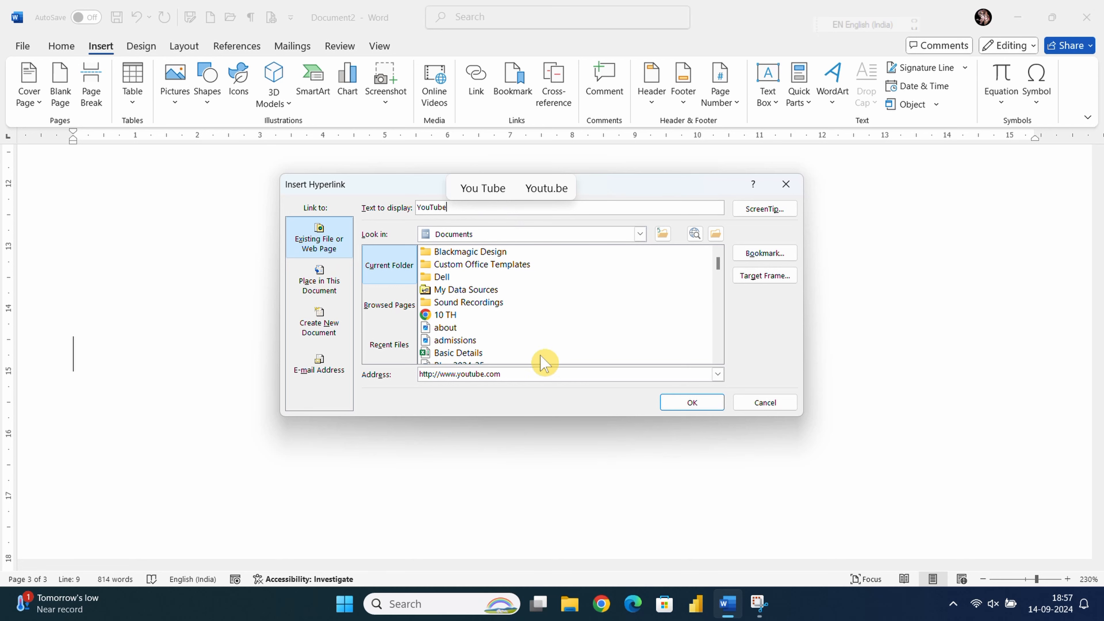
click(692, 403)
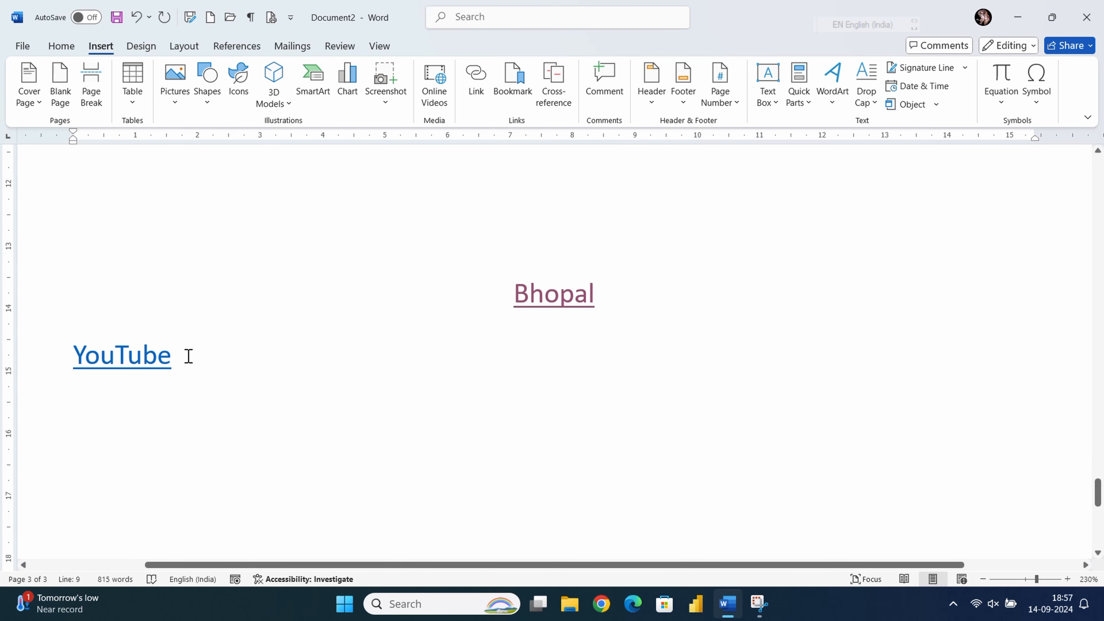
Step: Follow the YouTube link to check that it opens the website, and close the browser window
ctrl+click(124, 368)
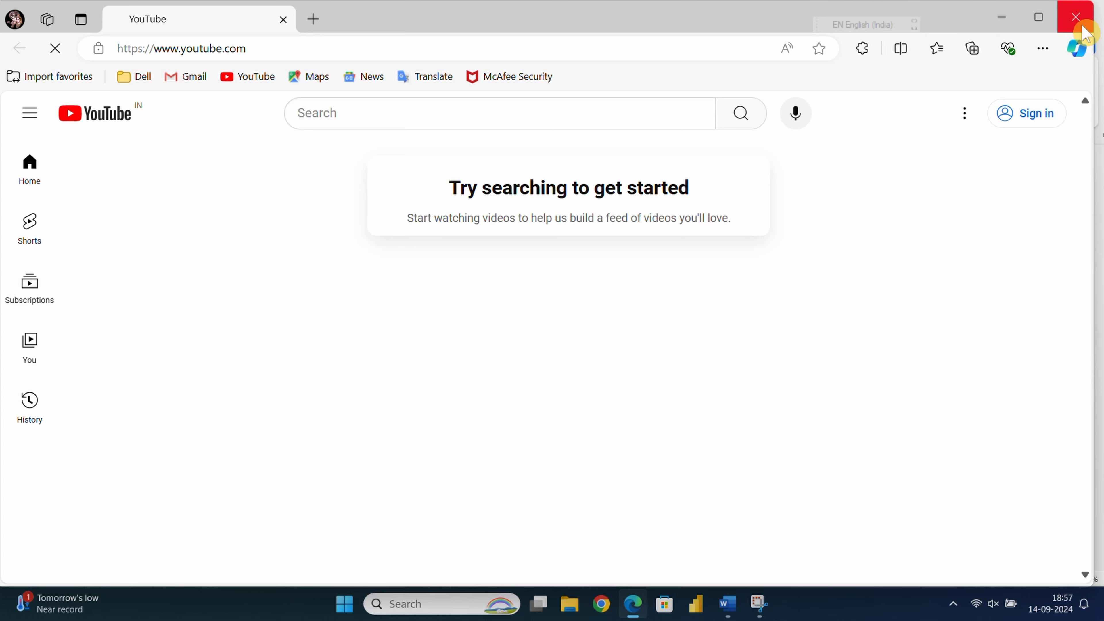
click(1076, 17)
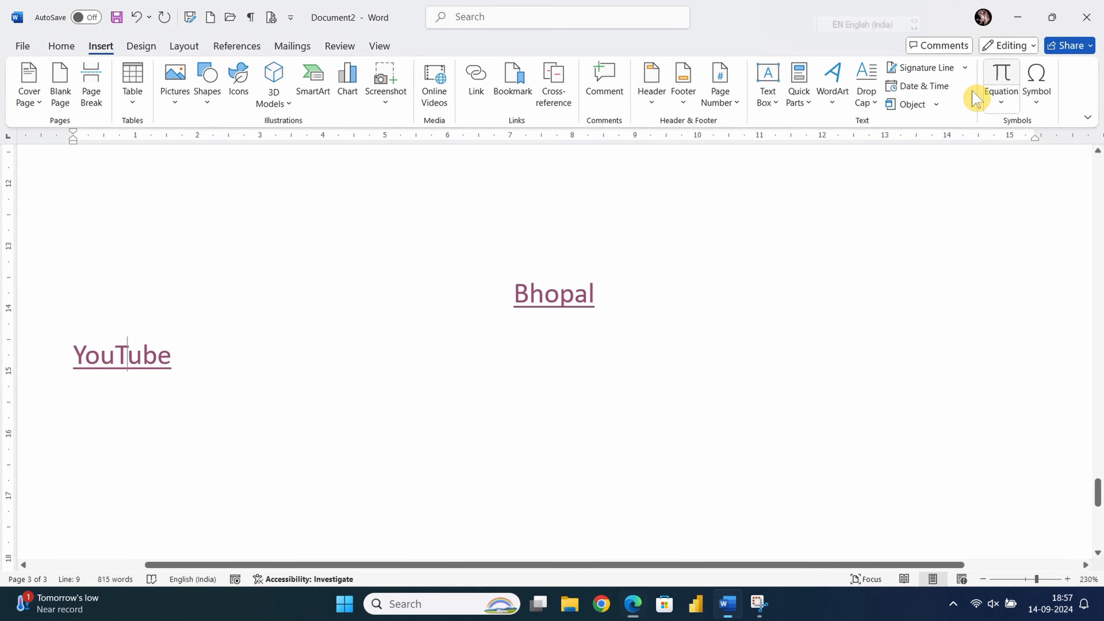
click(212, 366)
key(Return)
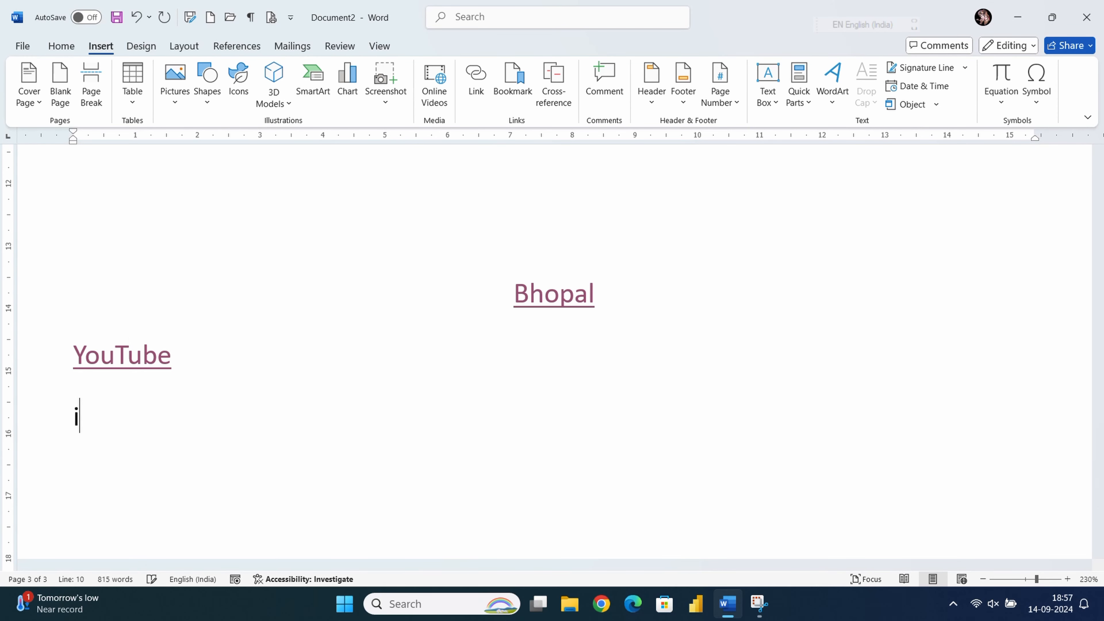
text(in)
key(BackSpace)
key(BackSpace)
key(ctrl+k)
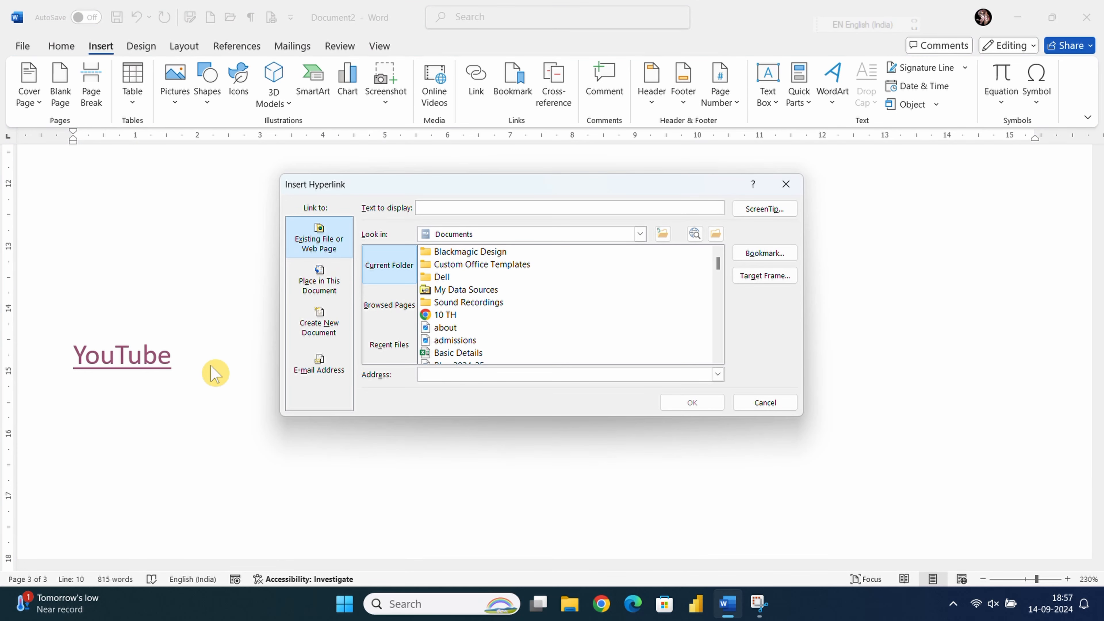
text(w)
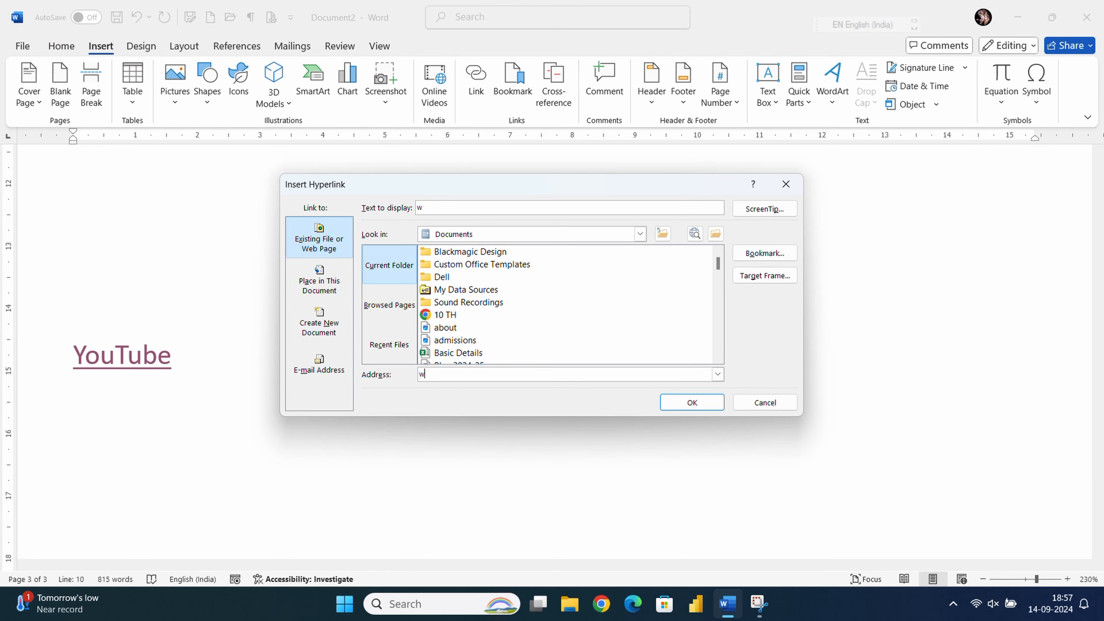
text(ww.)
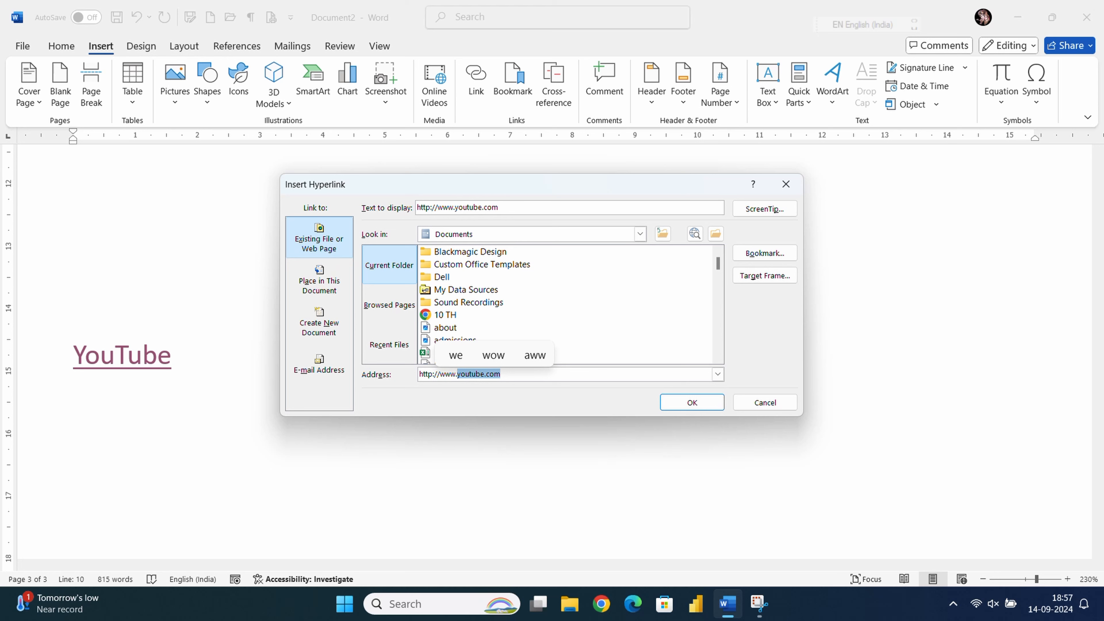
text(instagram)
key(Tab)
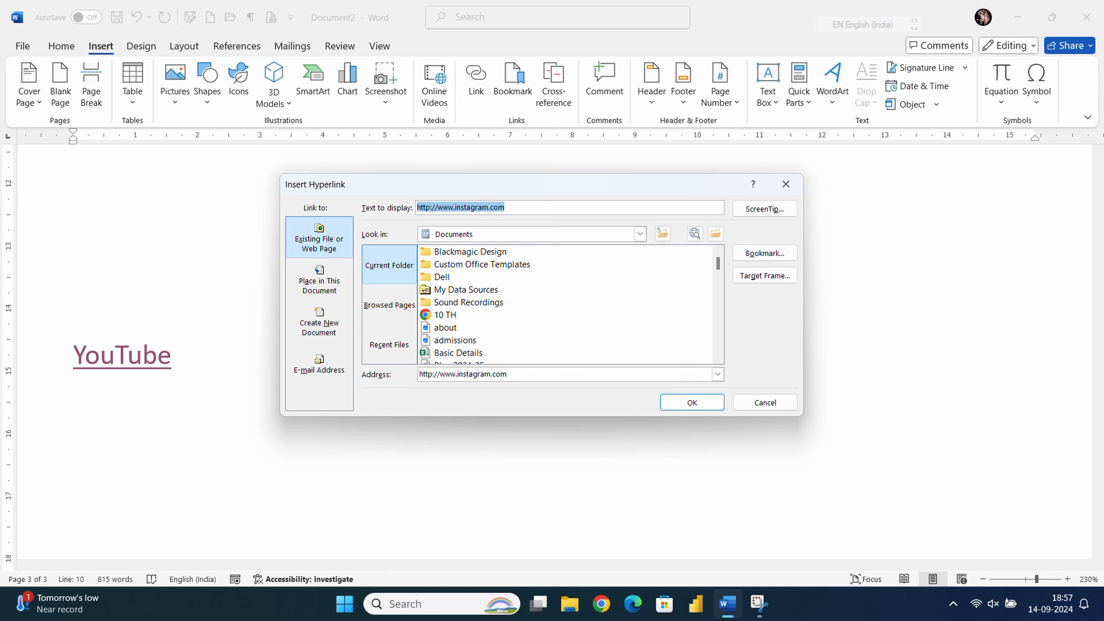
click(514, 208)
drag(513, 208, 369, 204)
click(687, 402)
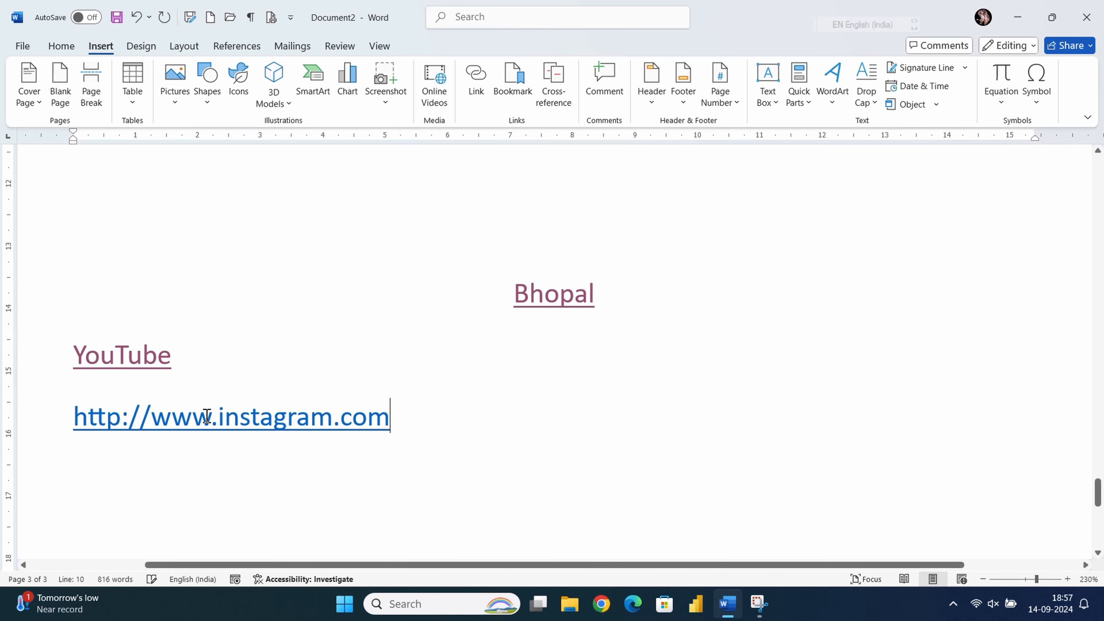
triple_click(266, 428)
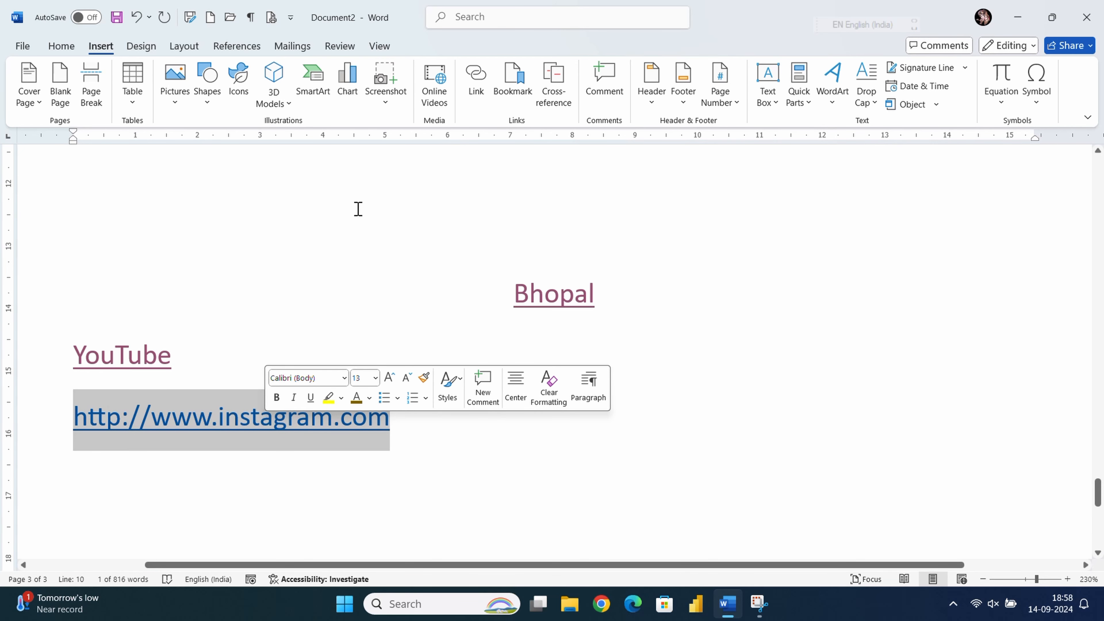
click(251, 424)
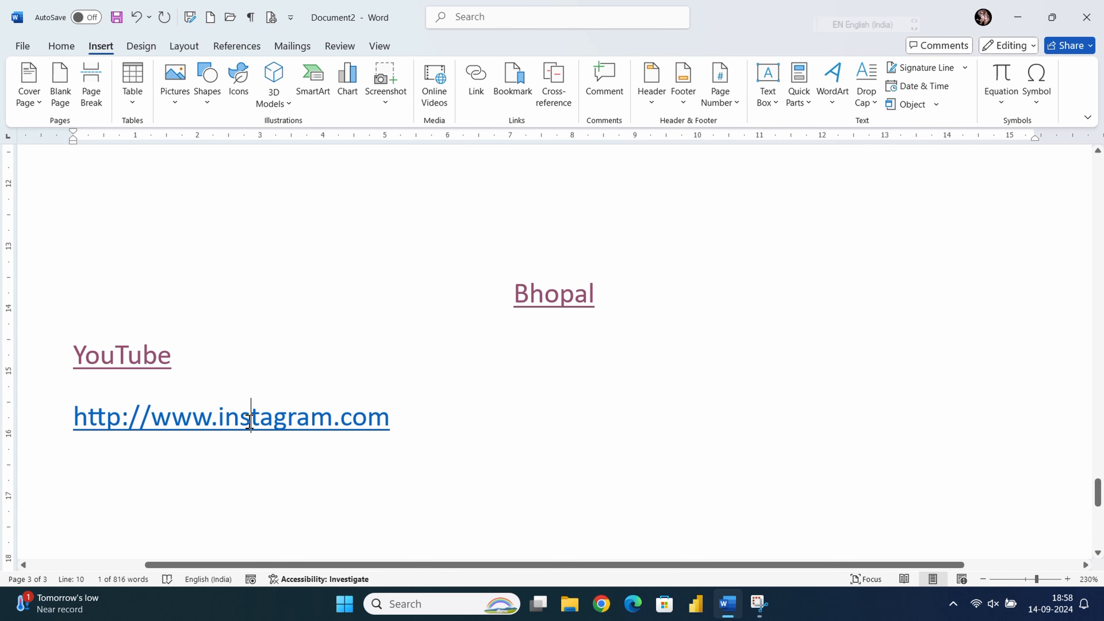
ctrl+click(275, 425)
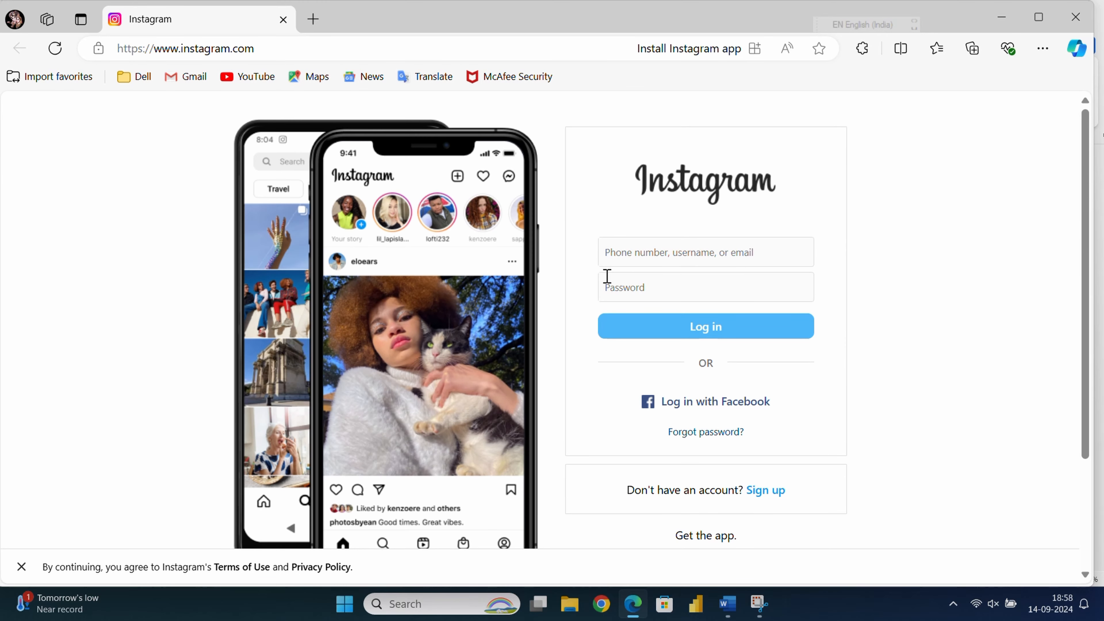
click(626, 255)
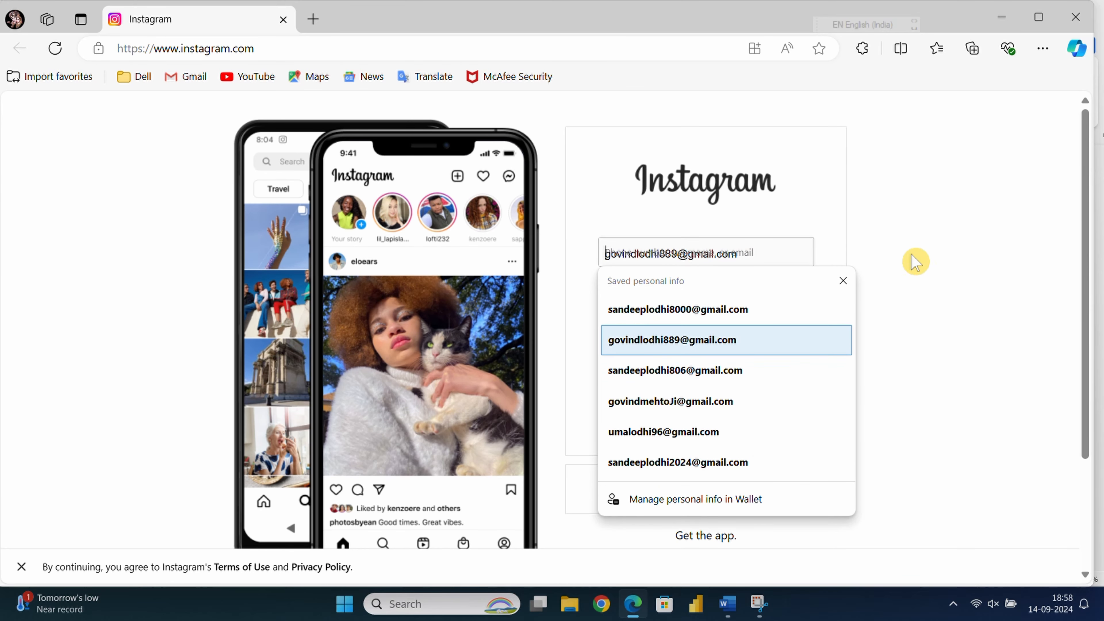
click(842, 283)
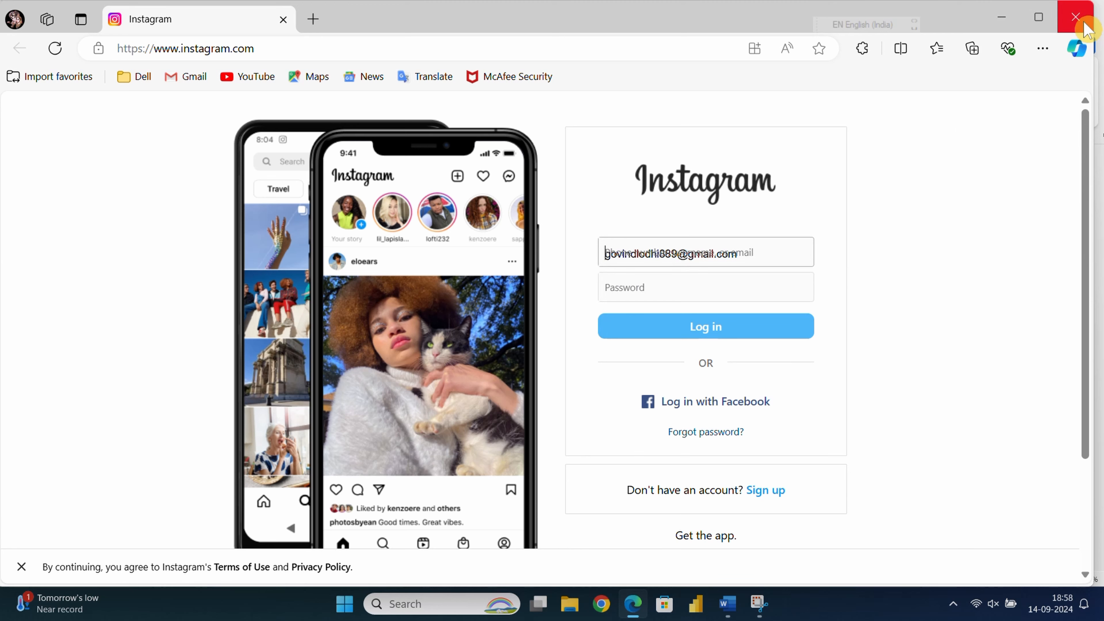
key(alt+Tab)
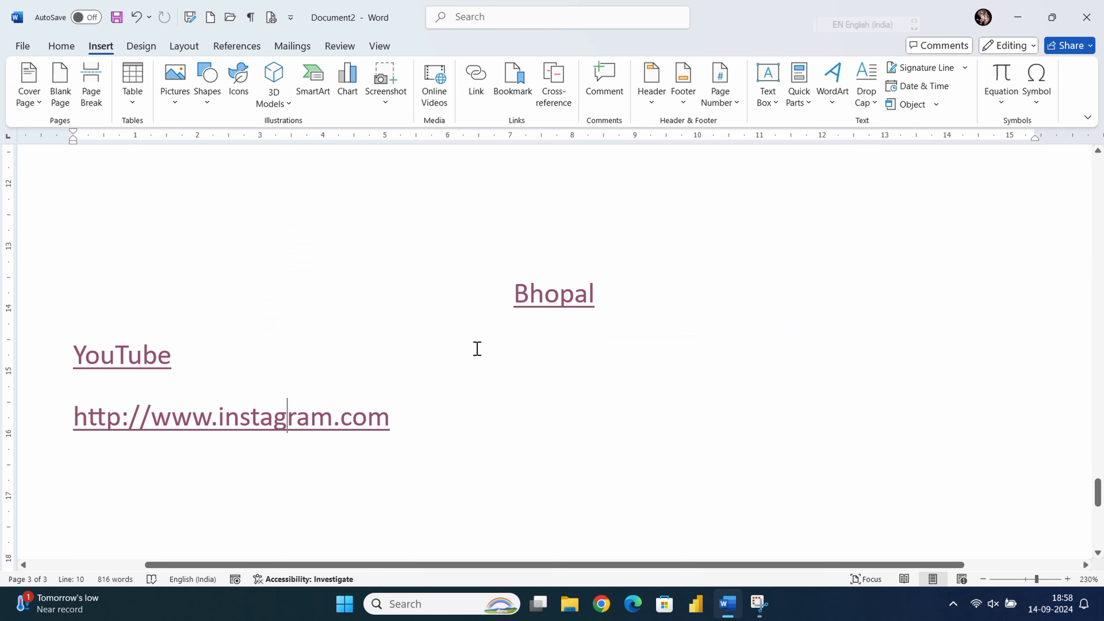
click(414, 420)
key(Return)
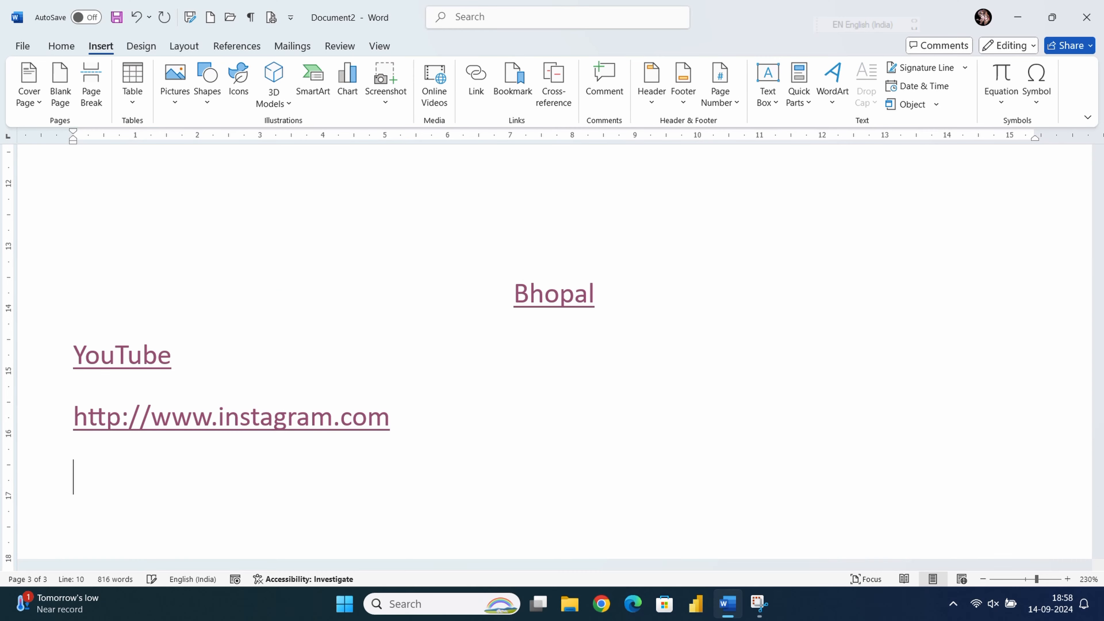
key(ctrl+k)
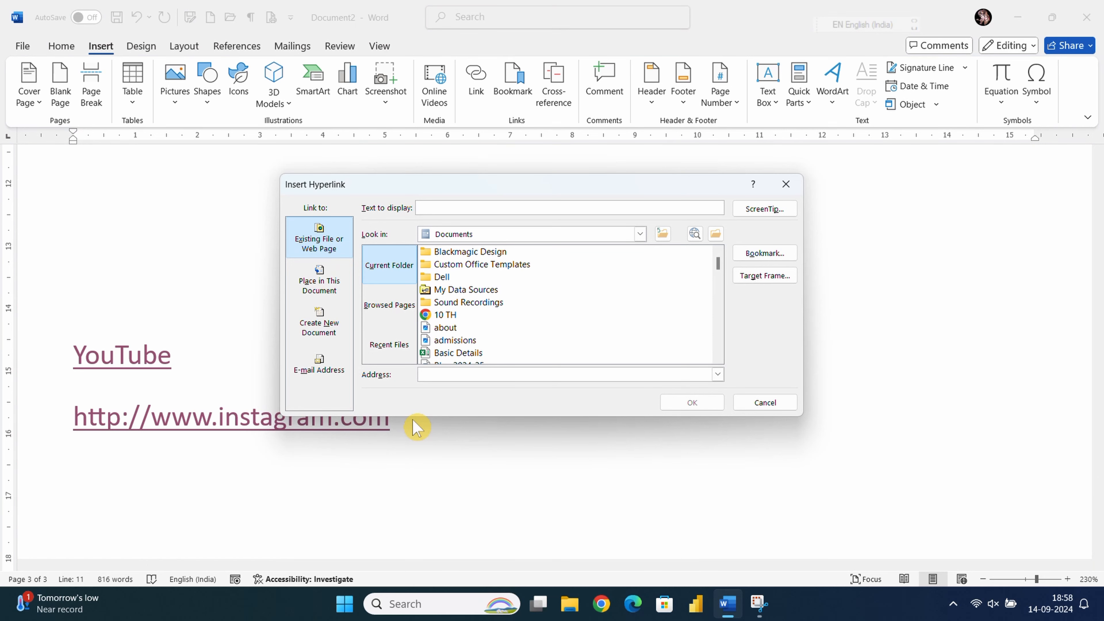
text(www)
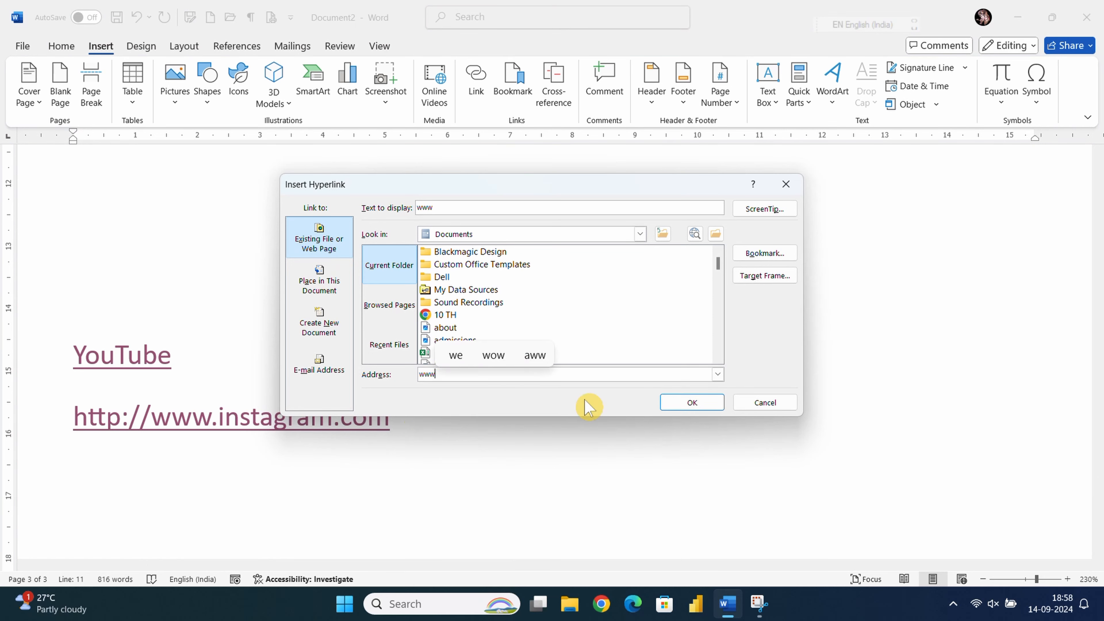
text(.goo)
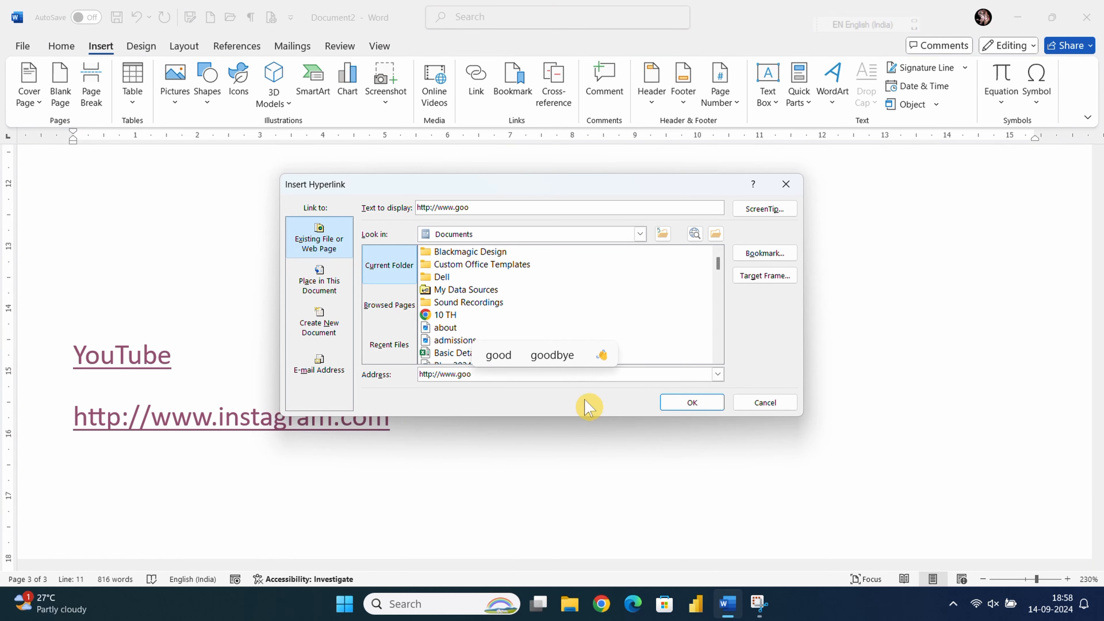
text(gle)
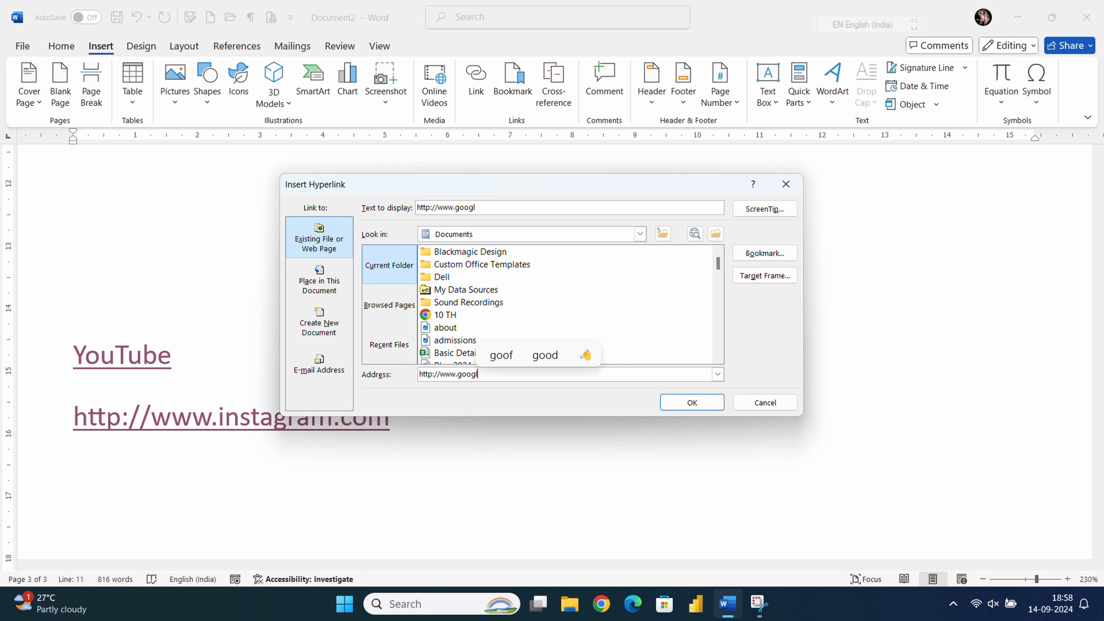
text(.com)
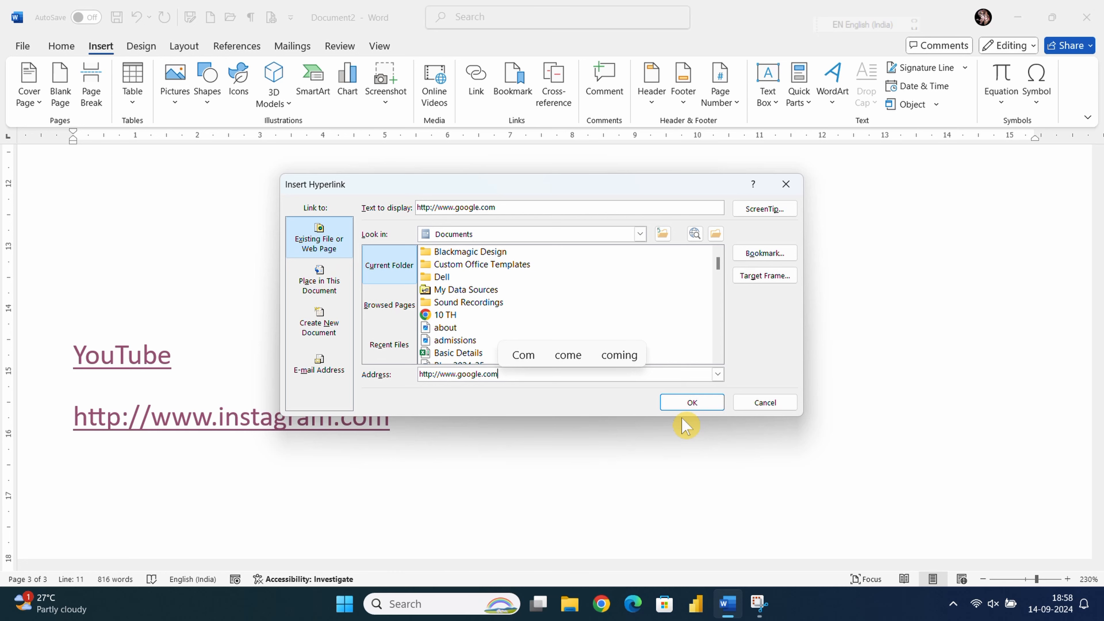
click(672, 402)
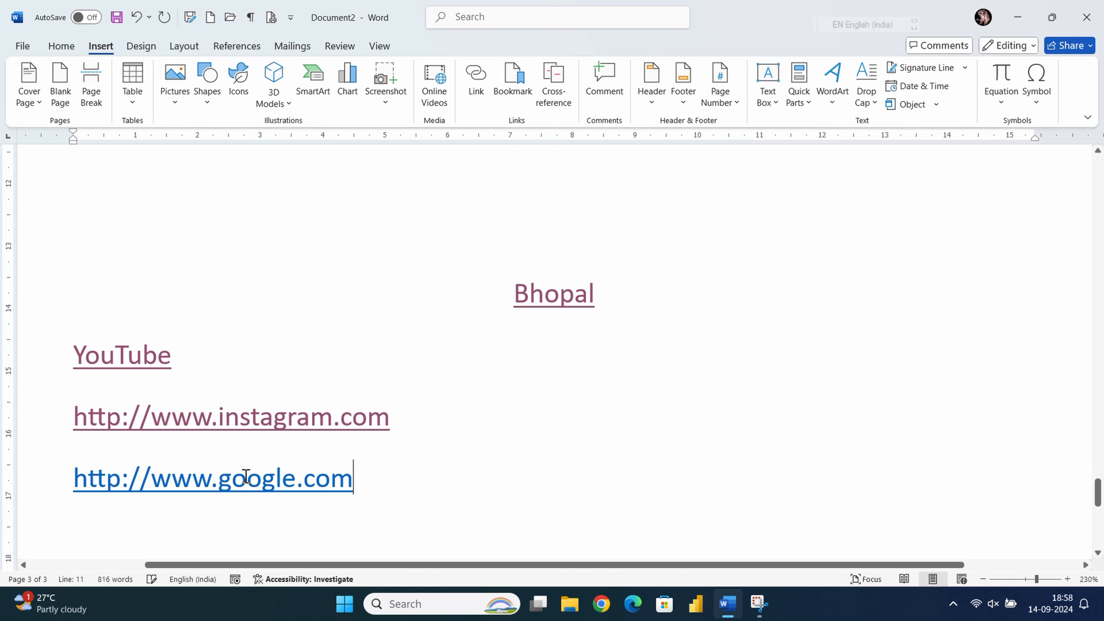
triple_click(208, 479)
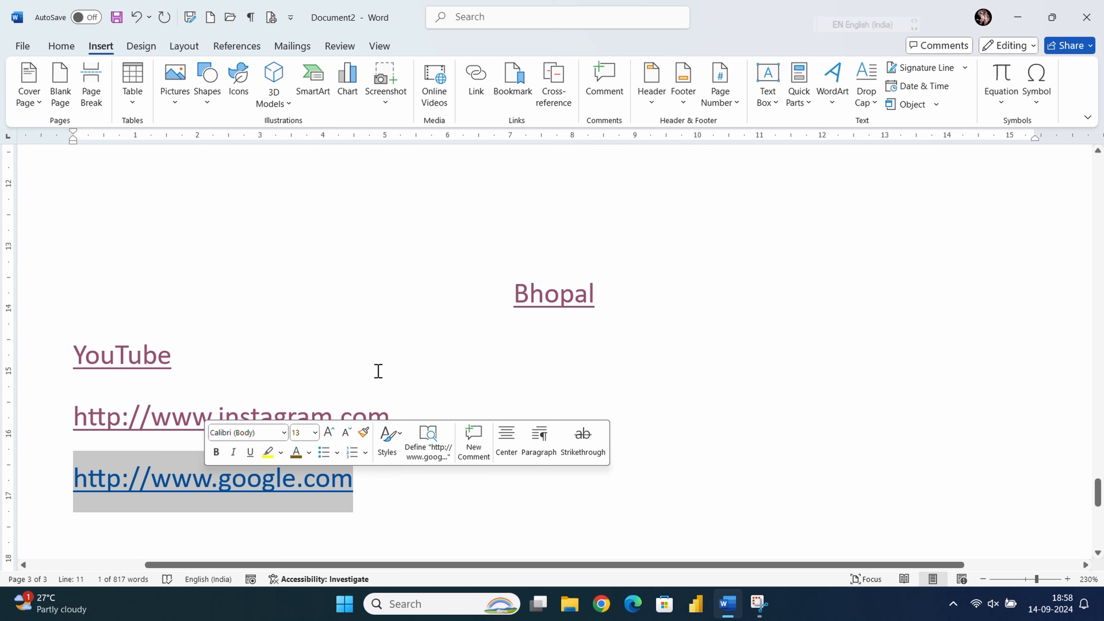
ctrl+click(261, 479)
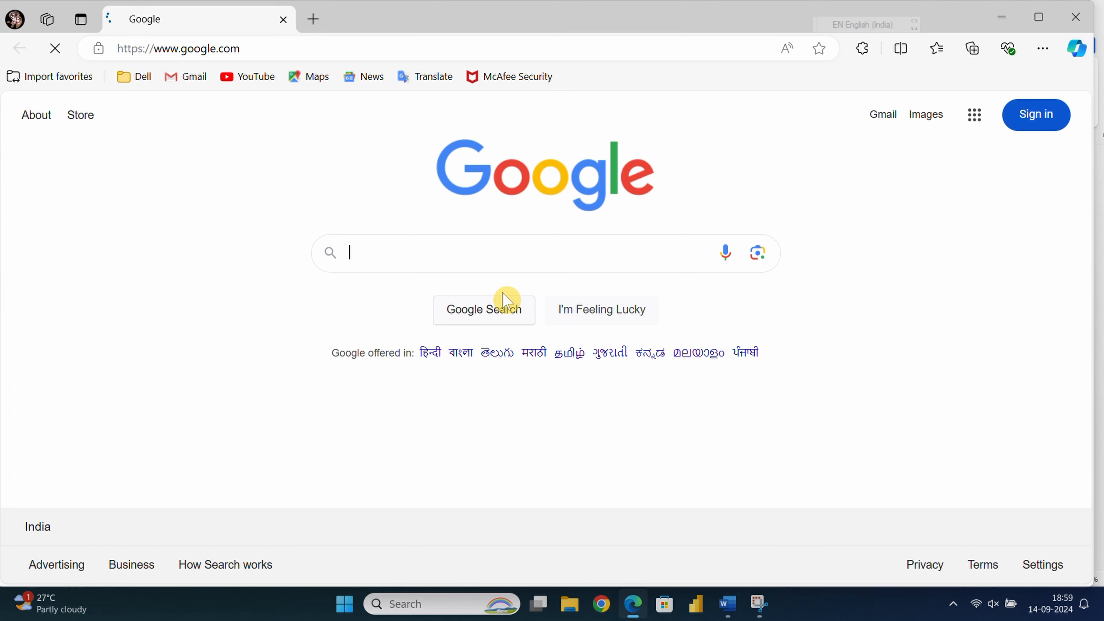
click(1091, 13)
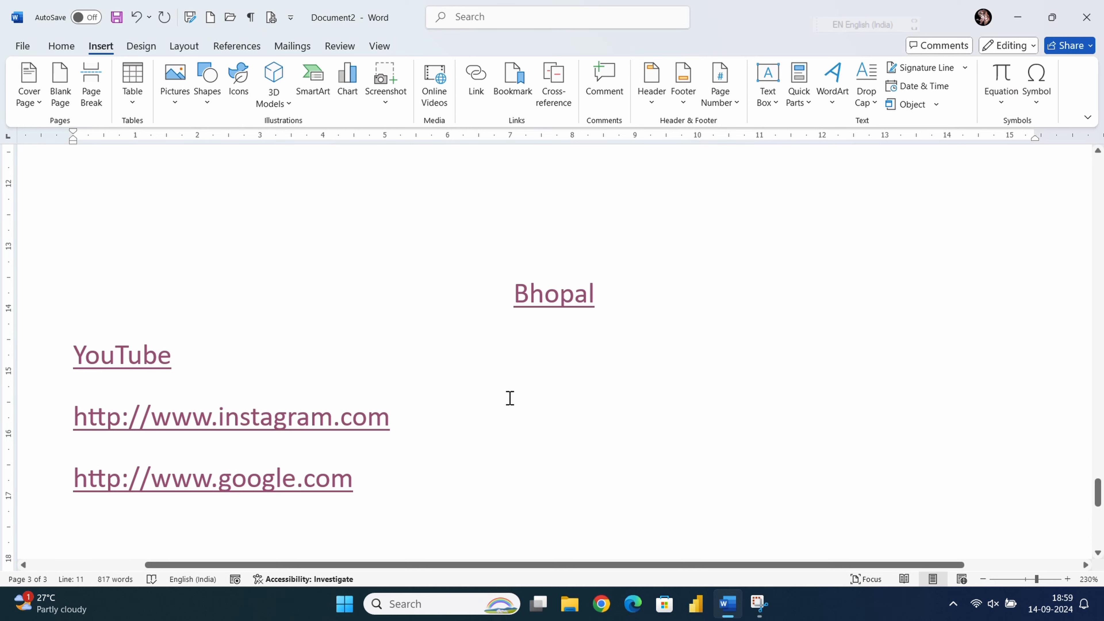
Step: Edit the Google hyperlink to point to the bookmark Book3 in this document, using Book3 as display text
click(476, 104)
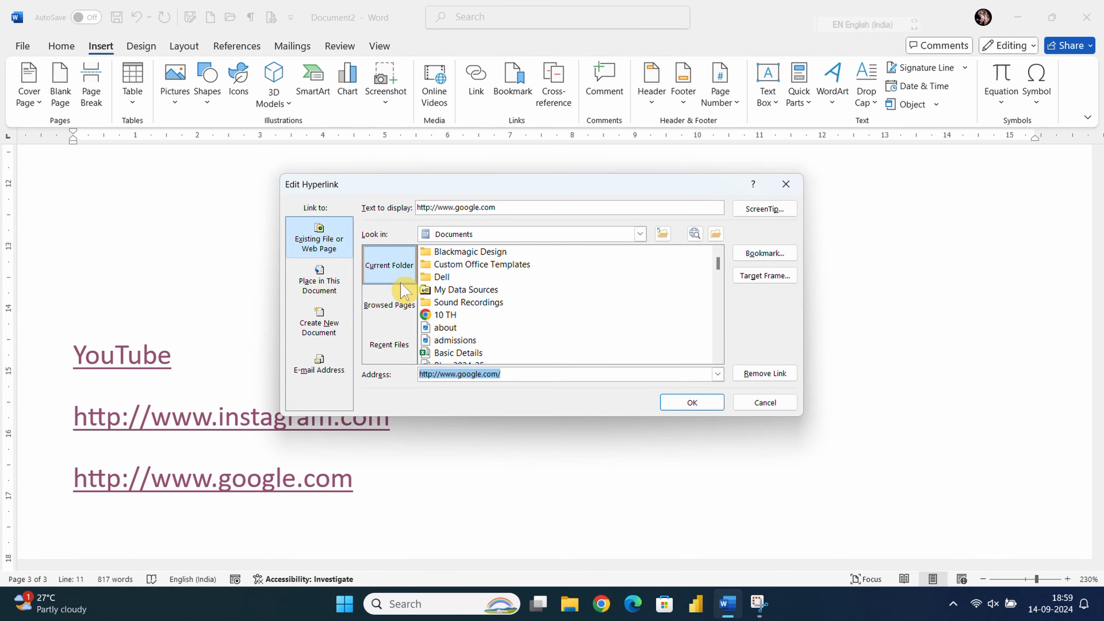
click(333, 249)
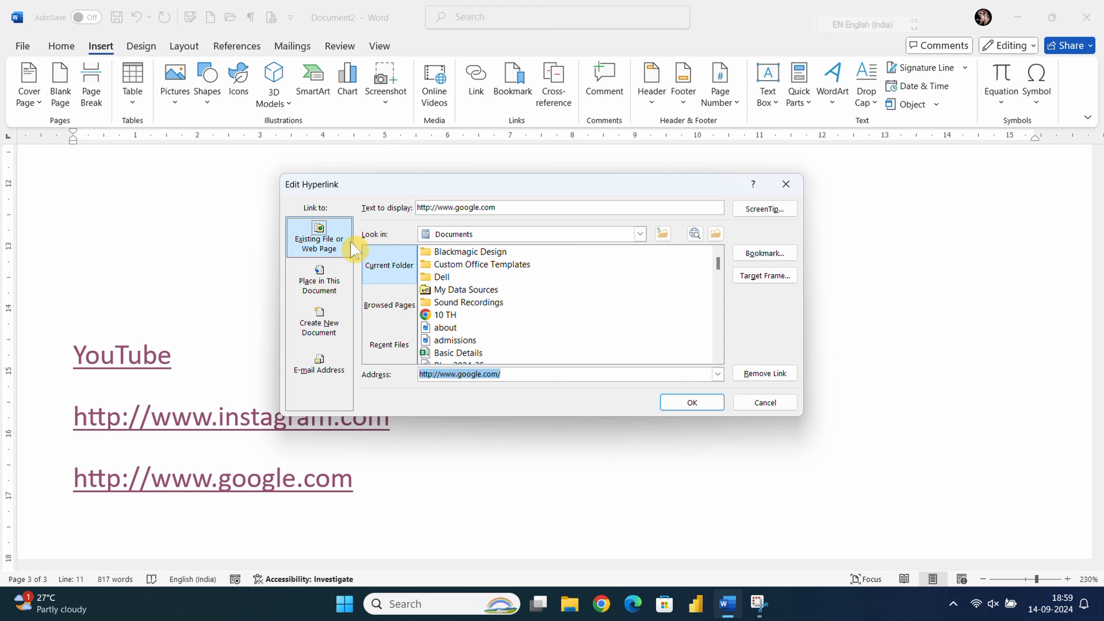
click(320, 284)
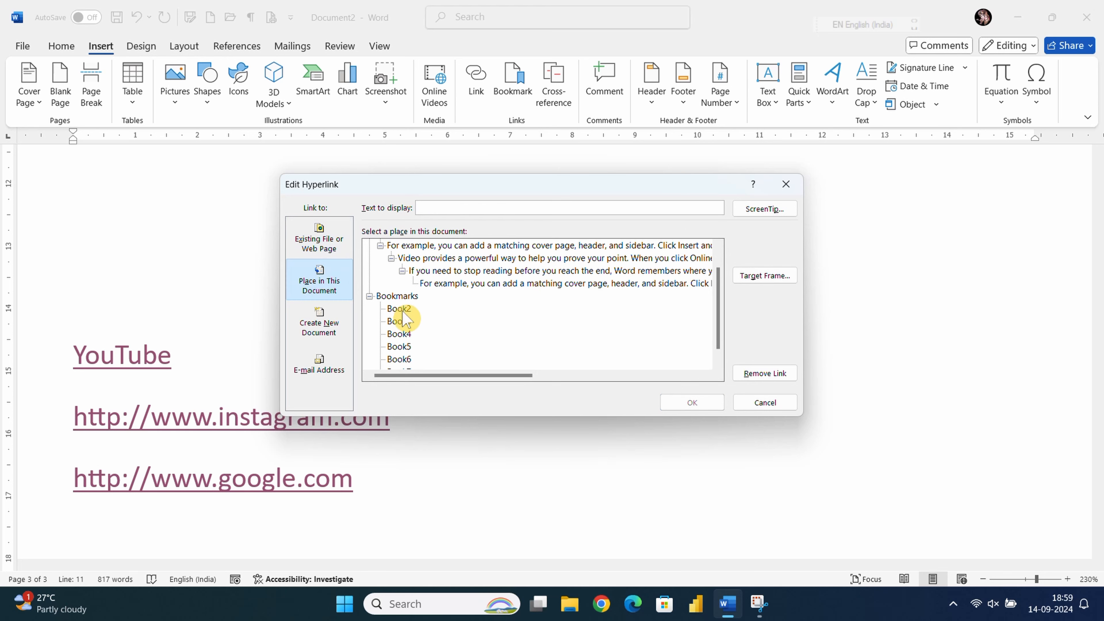
scroll(423, 278, up, 1)
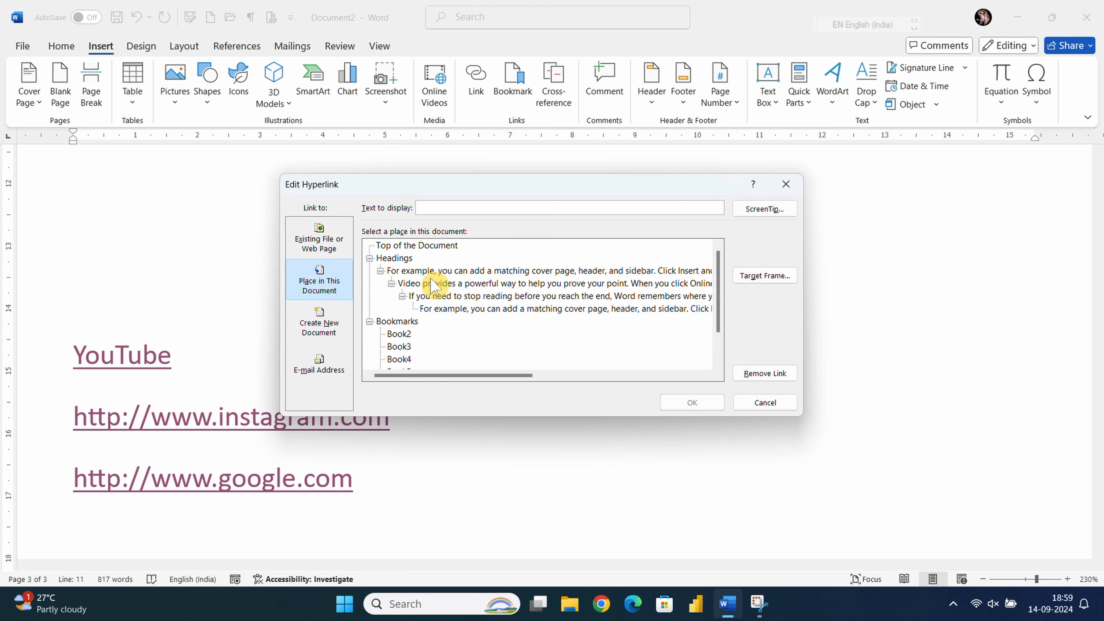
scroll(431, 283, down, 1)
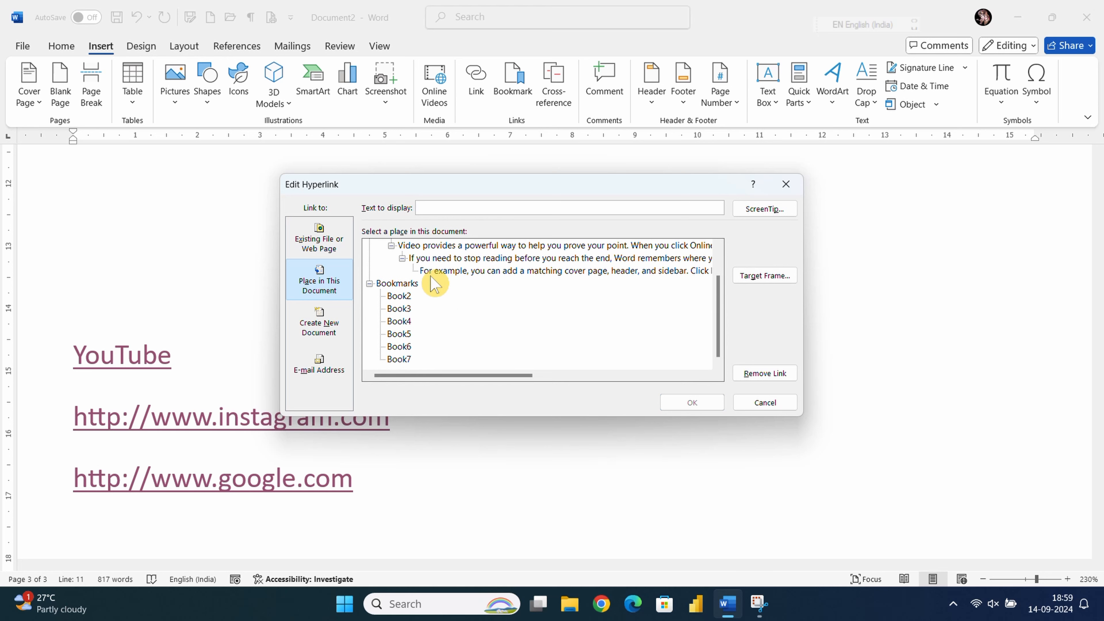
click(397, 309)
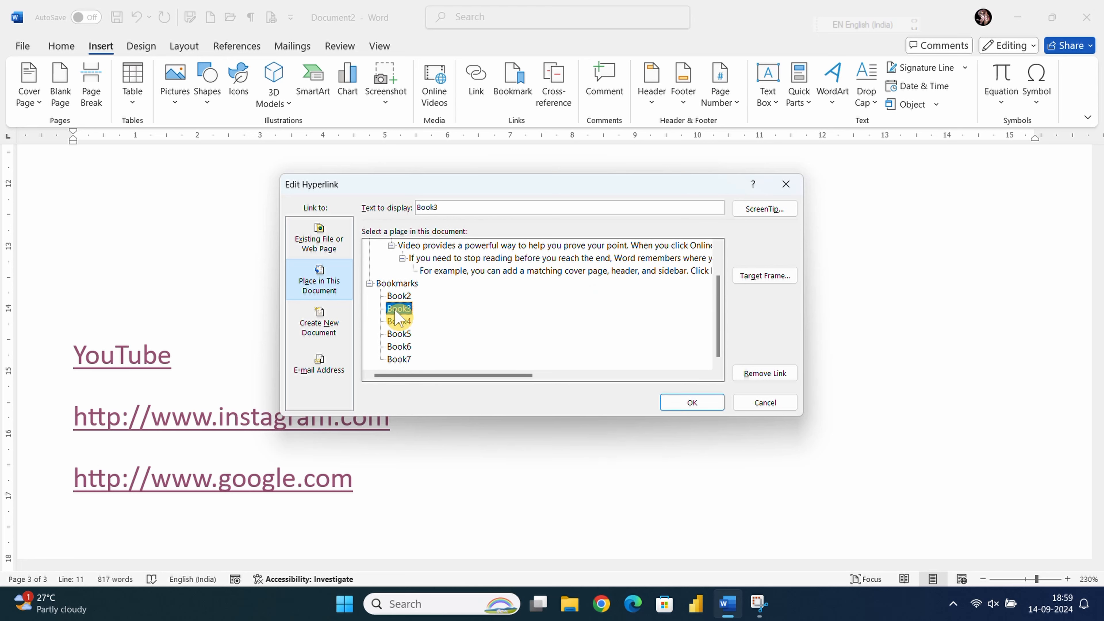
click(691, 404)
Step: Follow the Book3 link to check the bookmarked paragraph, and return to the list of links on page 3
scroll(505, 395, down, 4)
scroll(165, 247, up, 1)
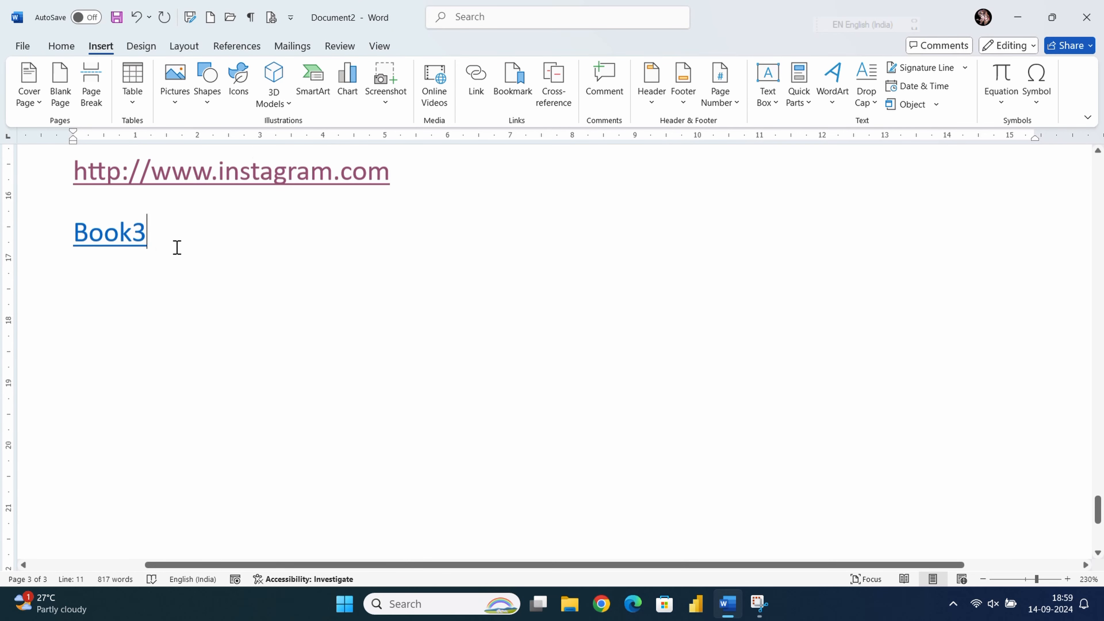
mouse_move(114, 242)
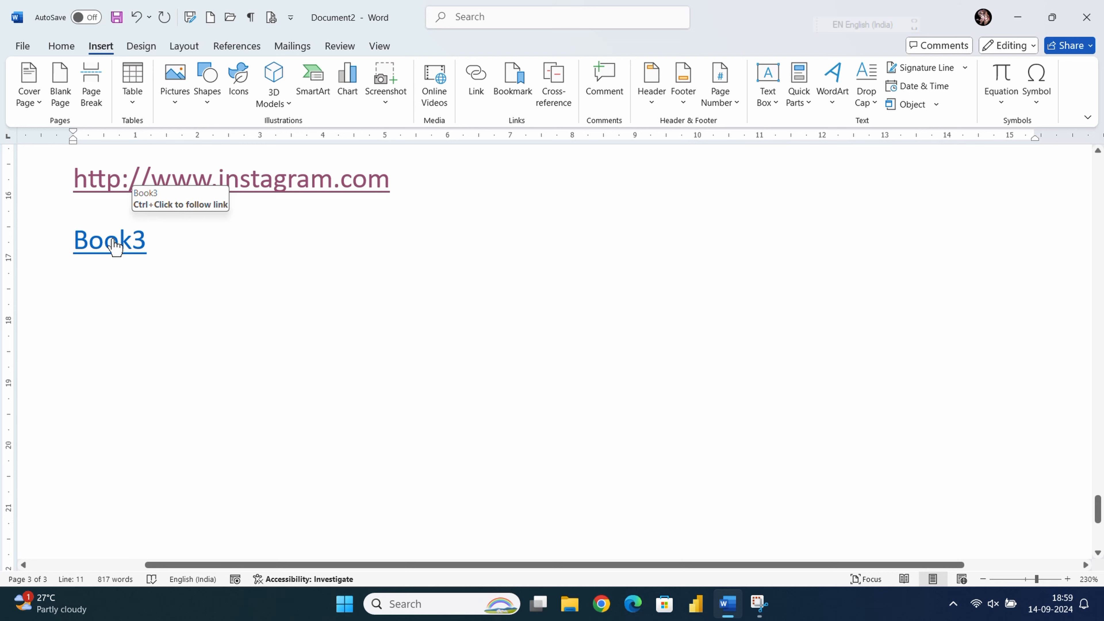
ctrl+click(115, 245)
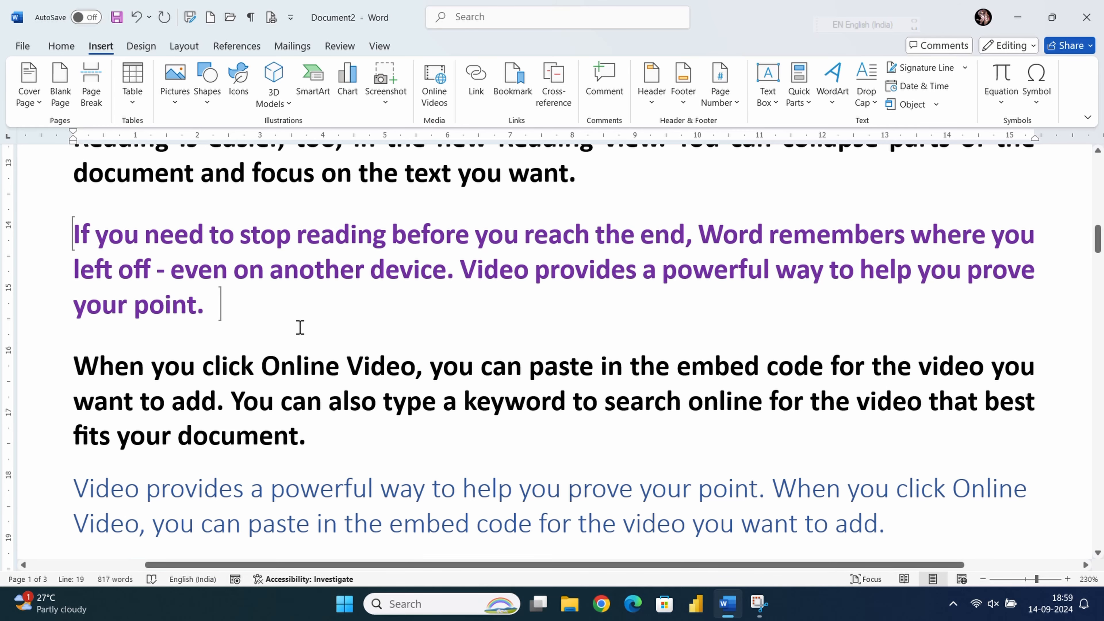
ctrl+scroll(298, 328, down, 10)
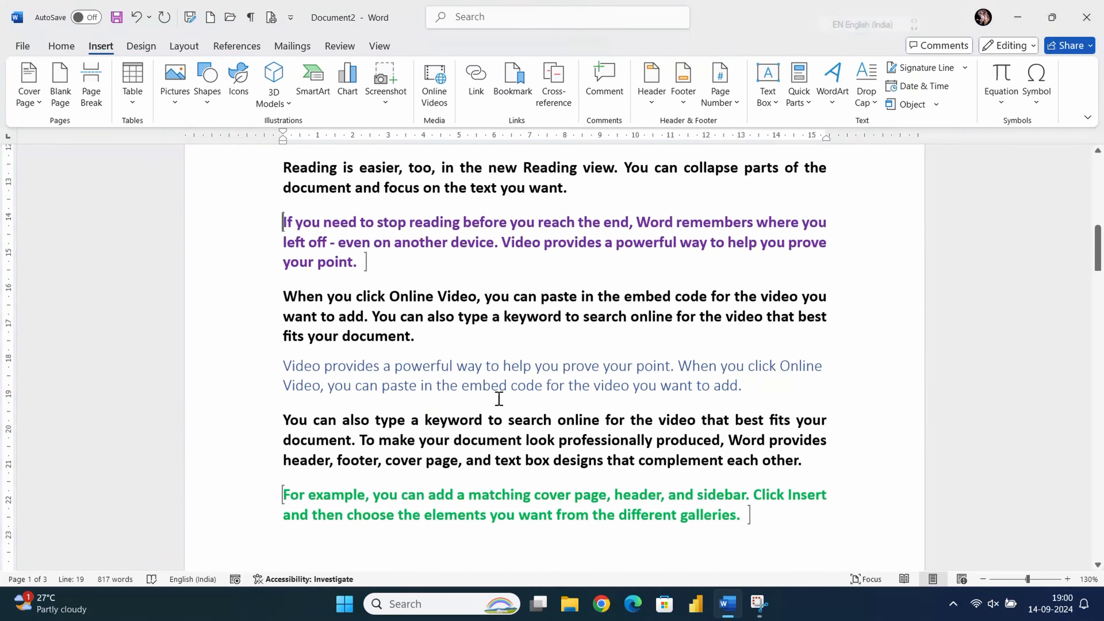
scroll(500, 398, down, 15)
scroll(501, 396, down, 20)
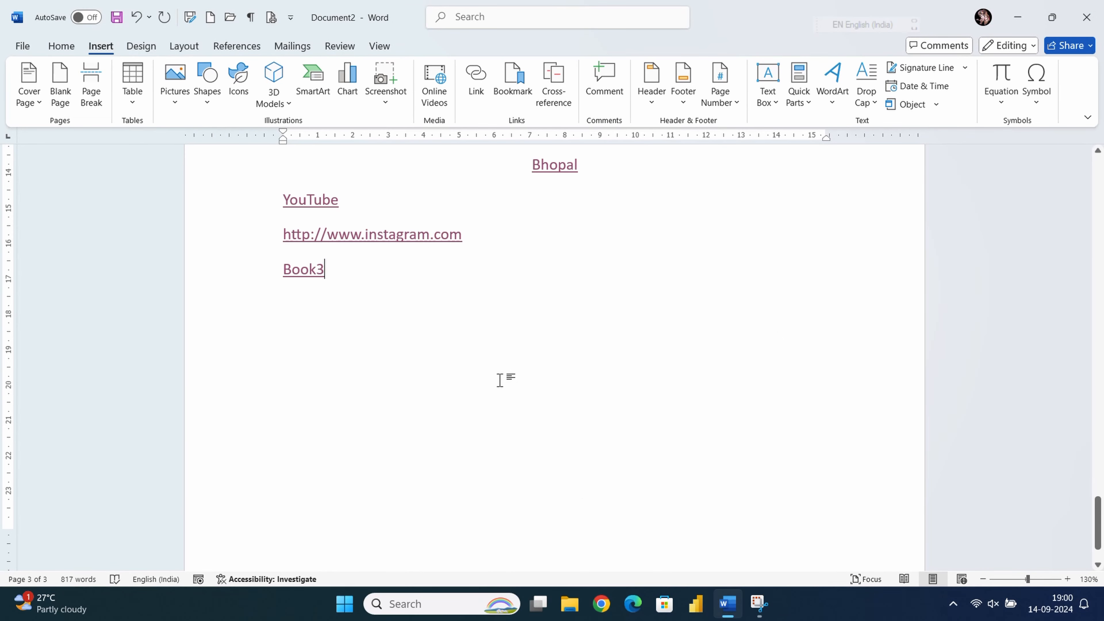
Step: Start a hyperlink to an existing file or web page on a new line below the Book3 link
key(Return)
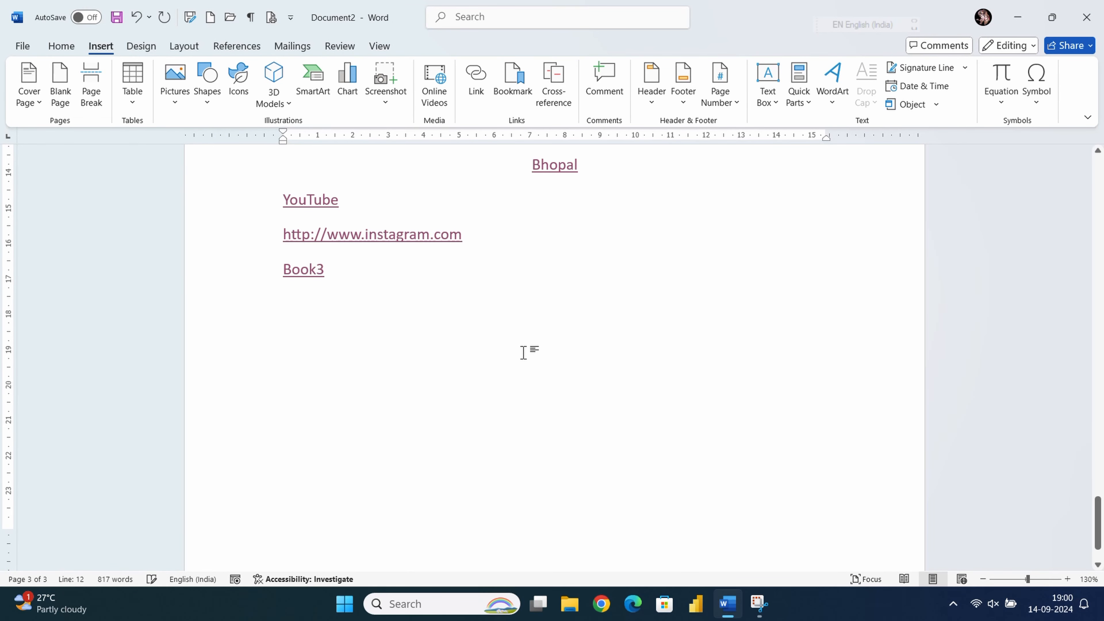
click(477, 87)
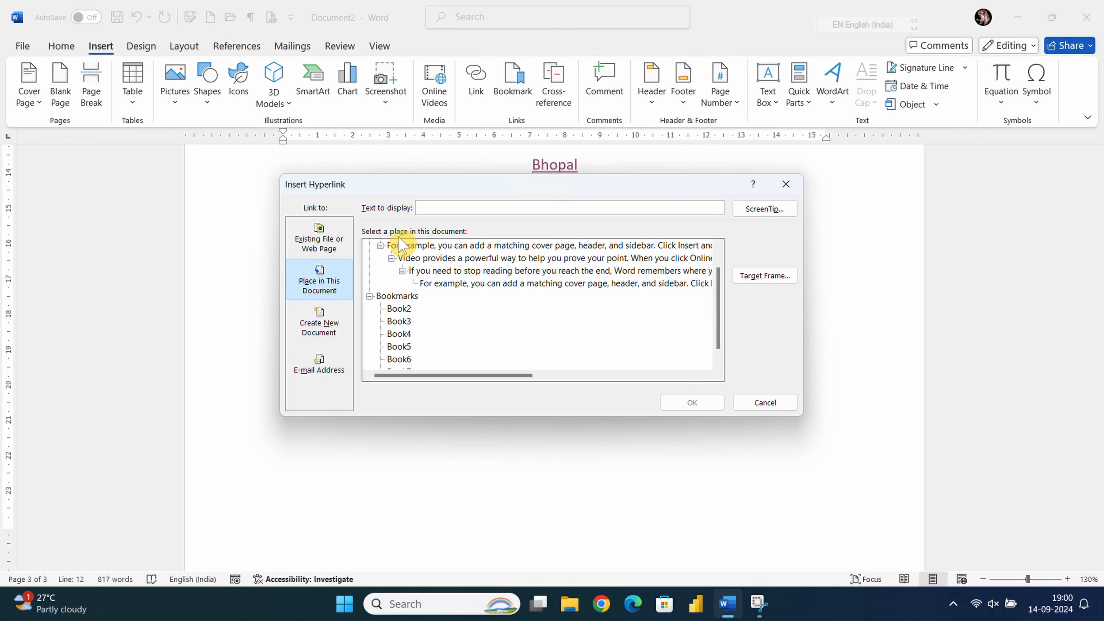
click(319, 238)
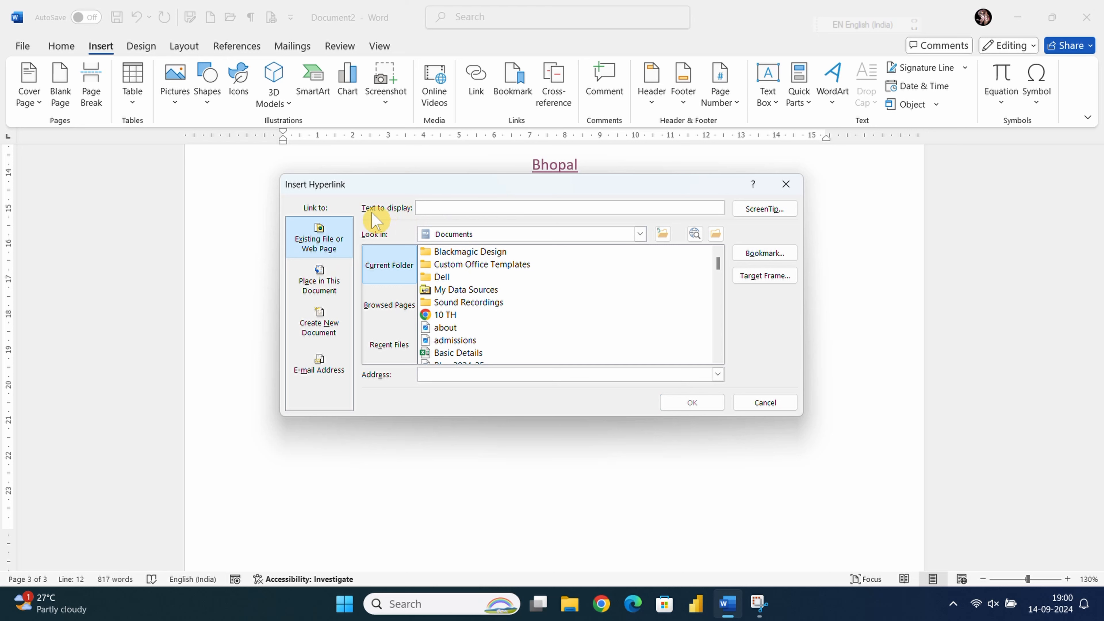
Step: Examine the display text and address settings, and the options for linking to a new document or an e-mail address
click(444, 211)
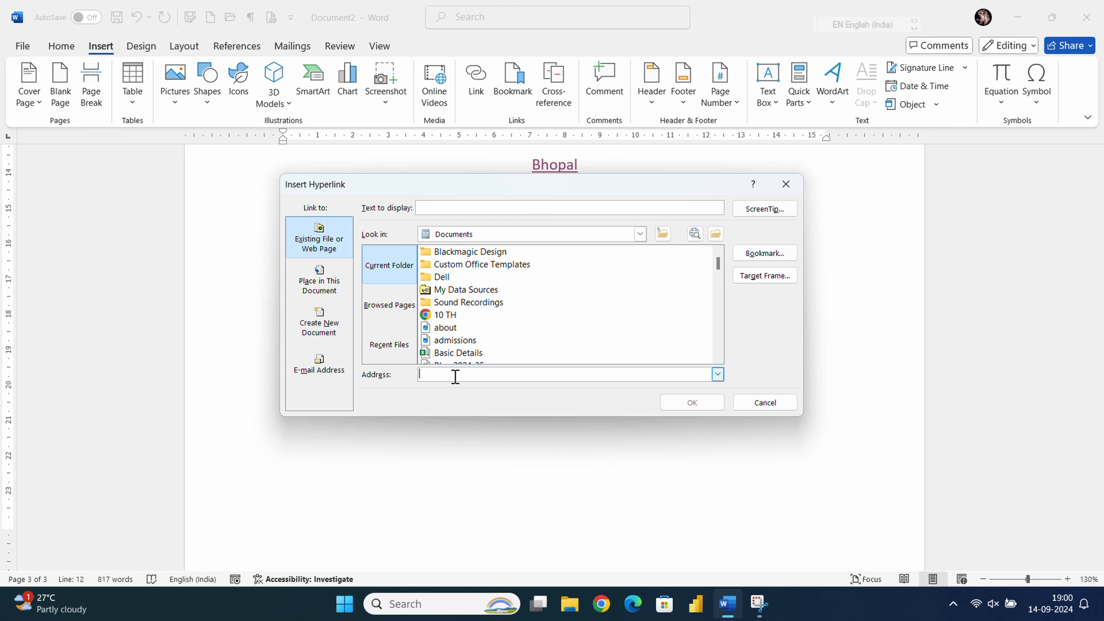
click(576, 376)
click(372, 375)
click(717, 375)
click(718, 375)
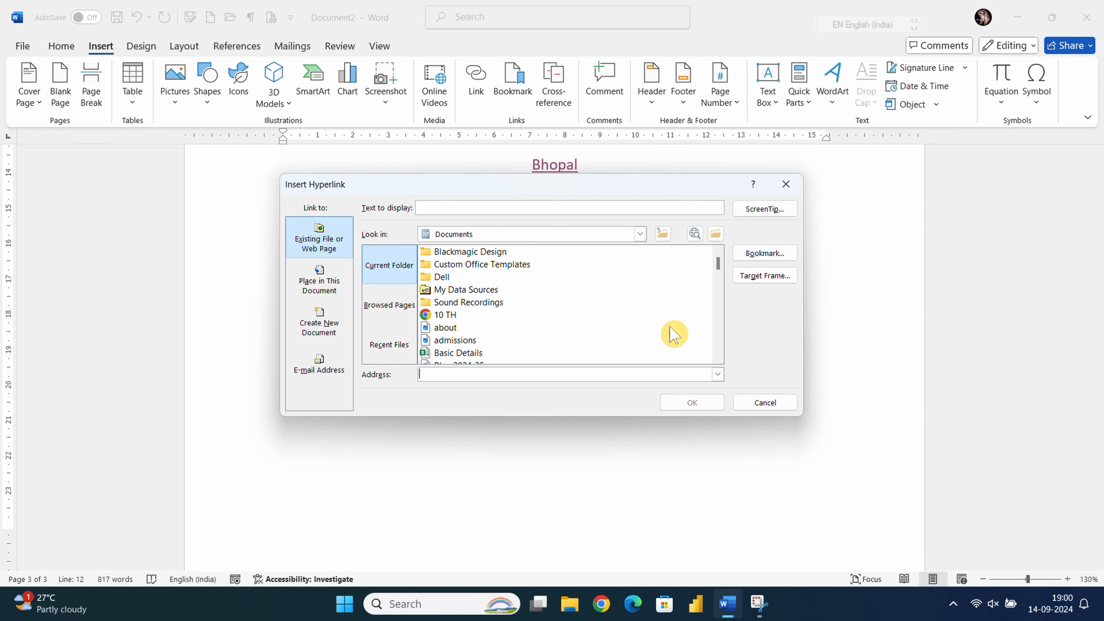
click(701, 207)
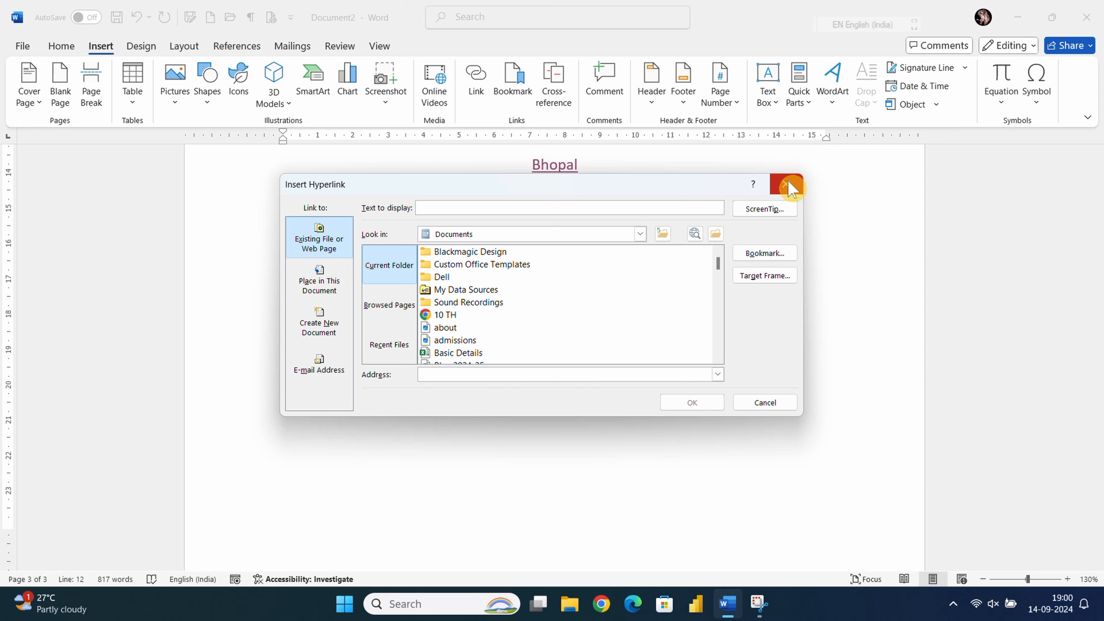
click(333, 320)
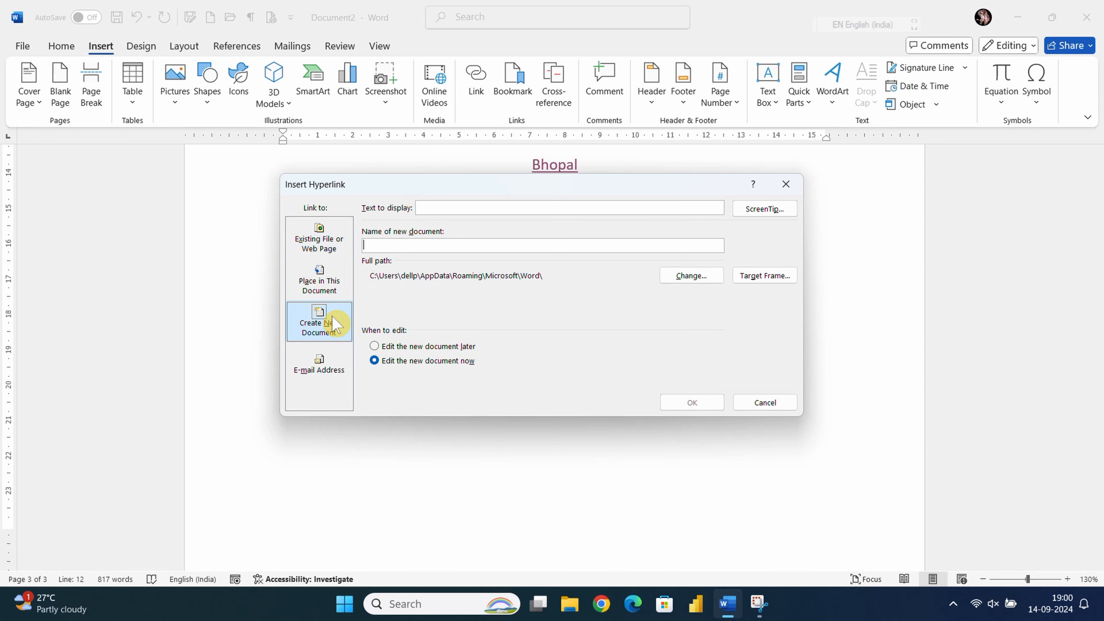
click(327, 371)
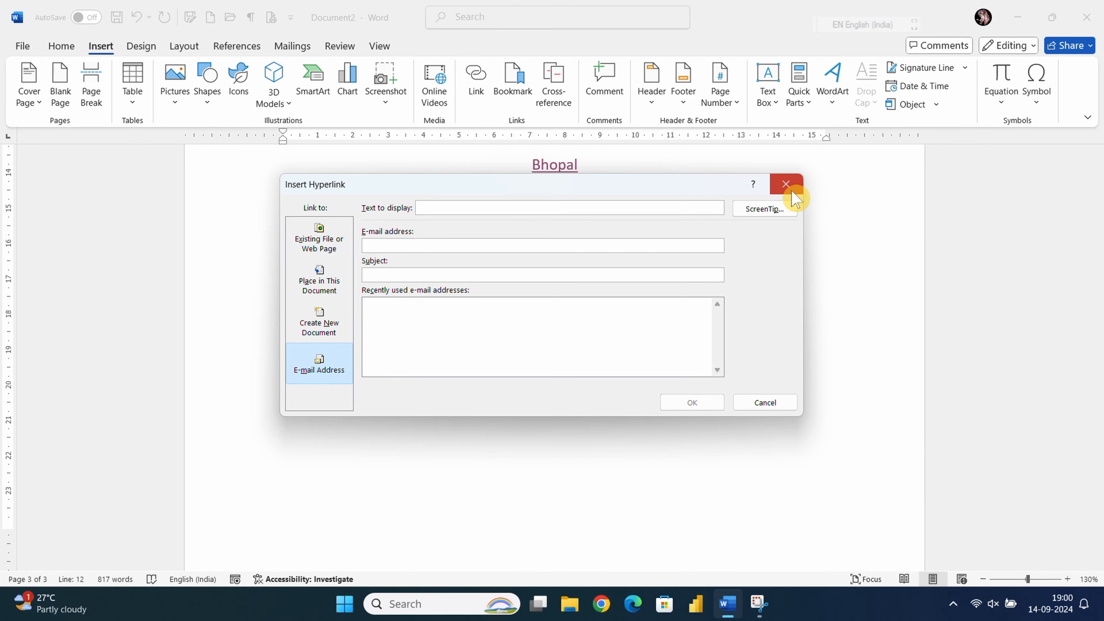
Step: Cancel the new hyperlink and return to the beginning of the document
click(786, 184)
scroll(513, 244, up, 15)
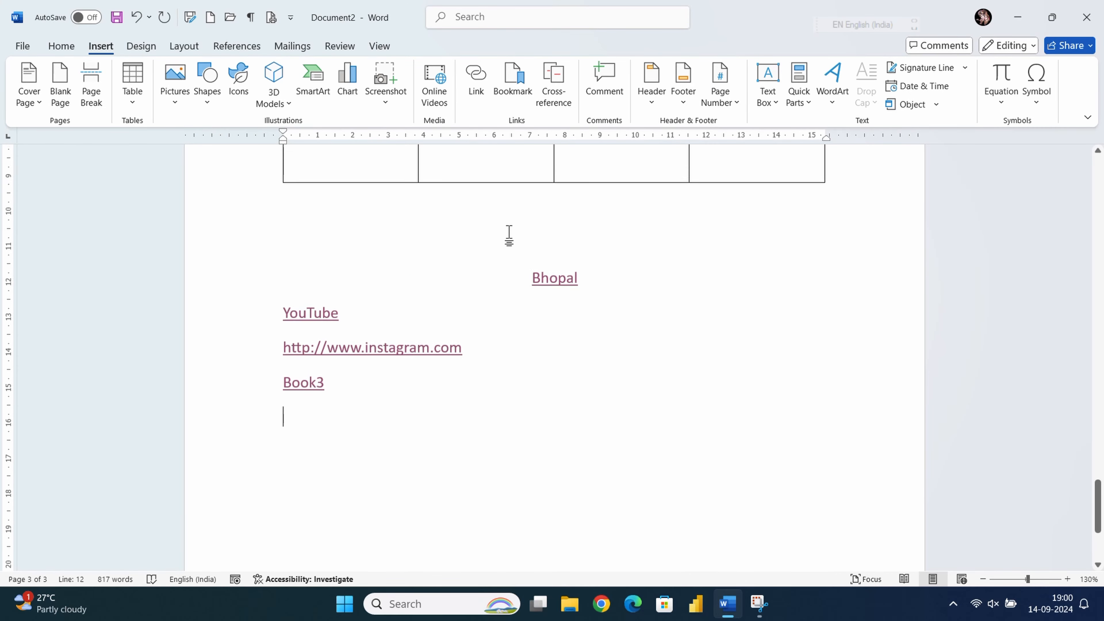
scroll(525, 225, up, 15)
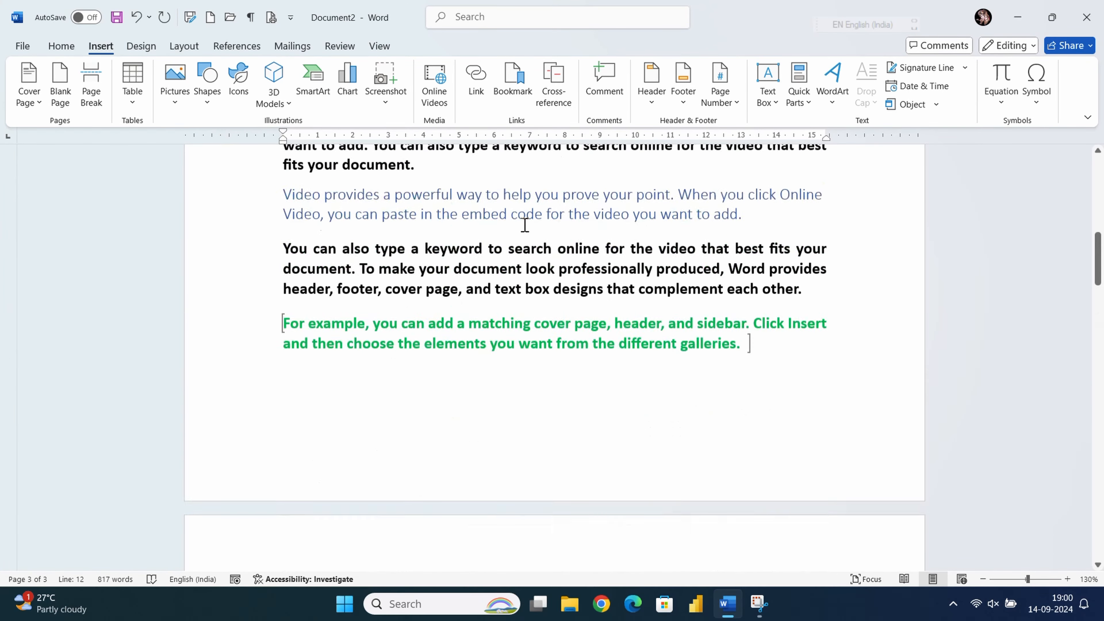
key(ctrl+Home)
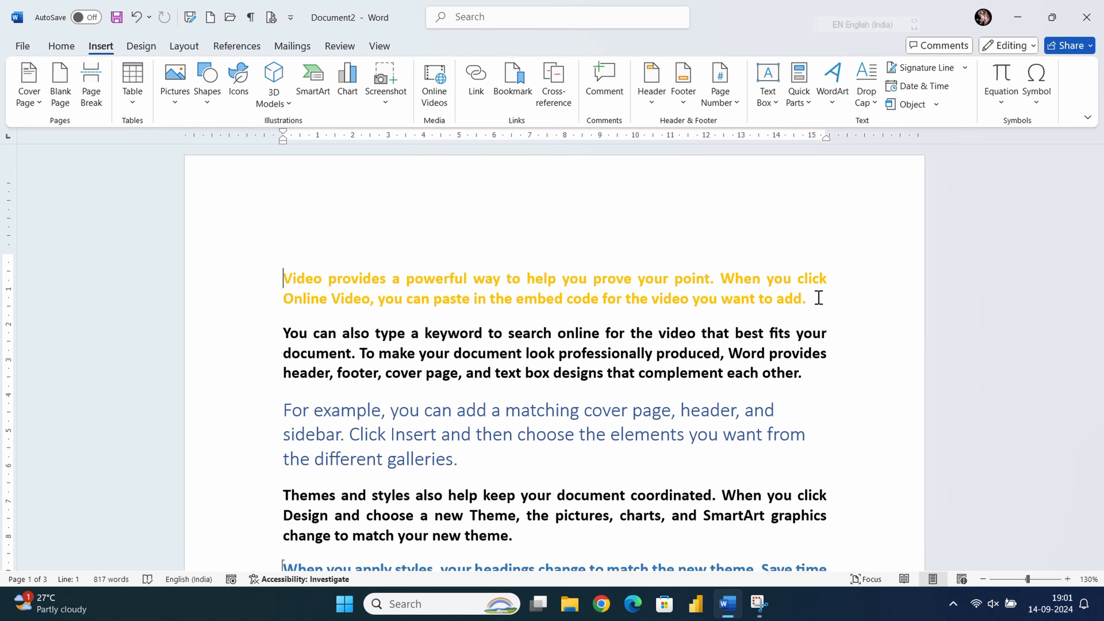
Step: Bookmark the yellow first paragraph on page 1 with the name Book1
drag(819, 298, 279, 280)
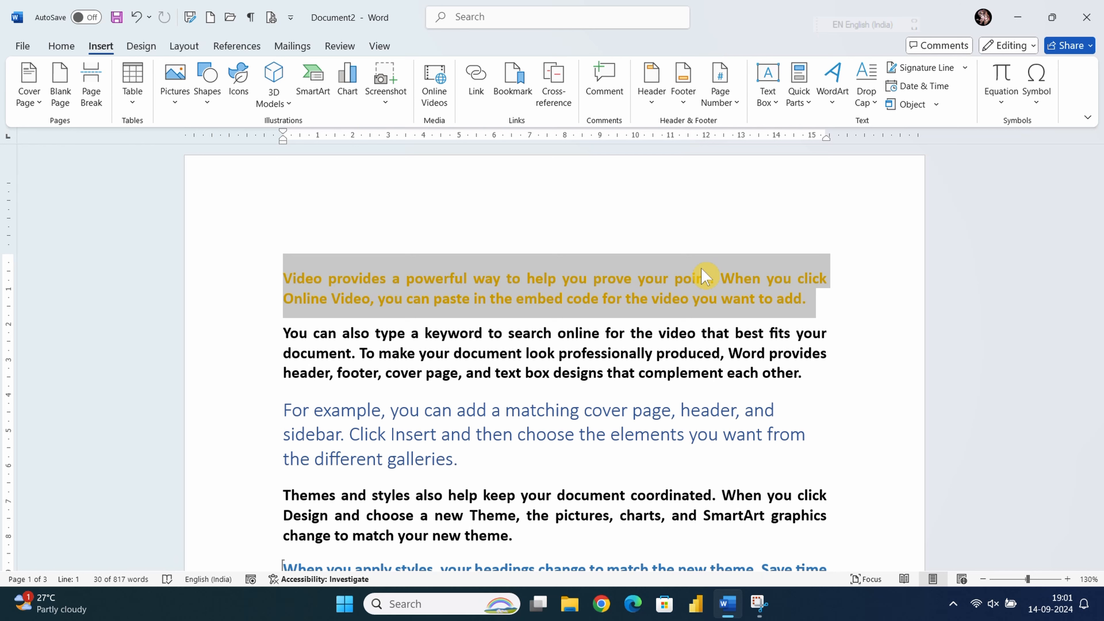
click(514, 92)
click(429, 202)
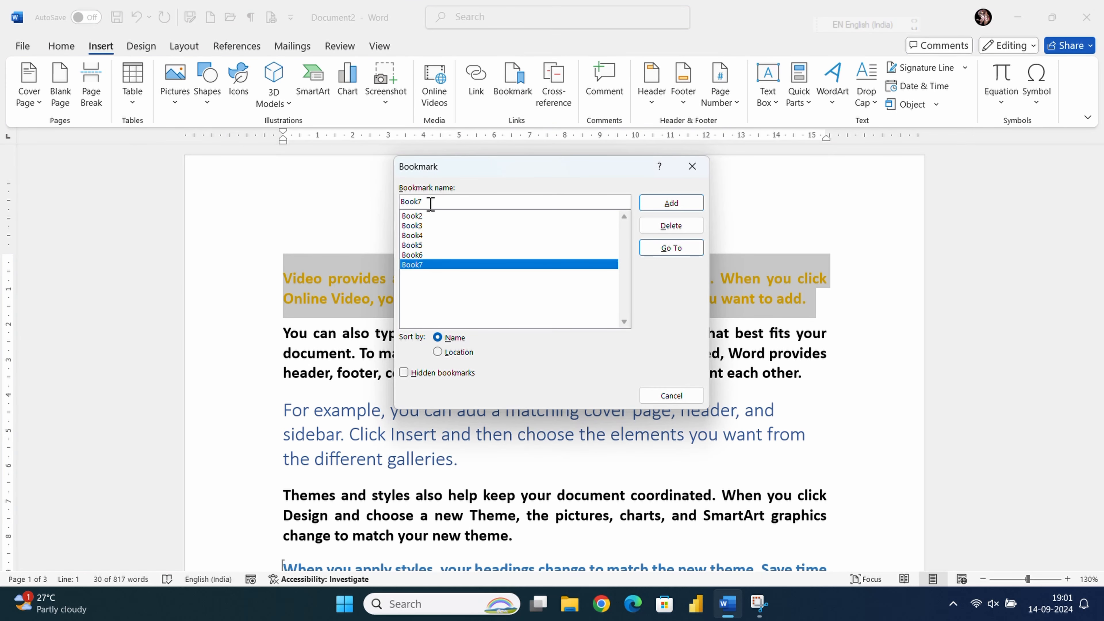
key(BackSpace)
text(1)
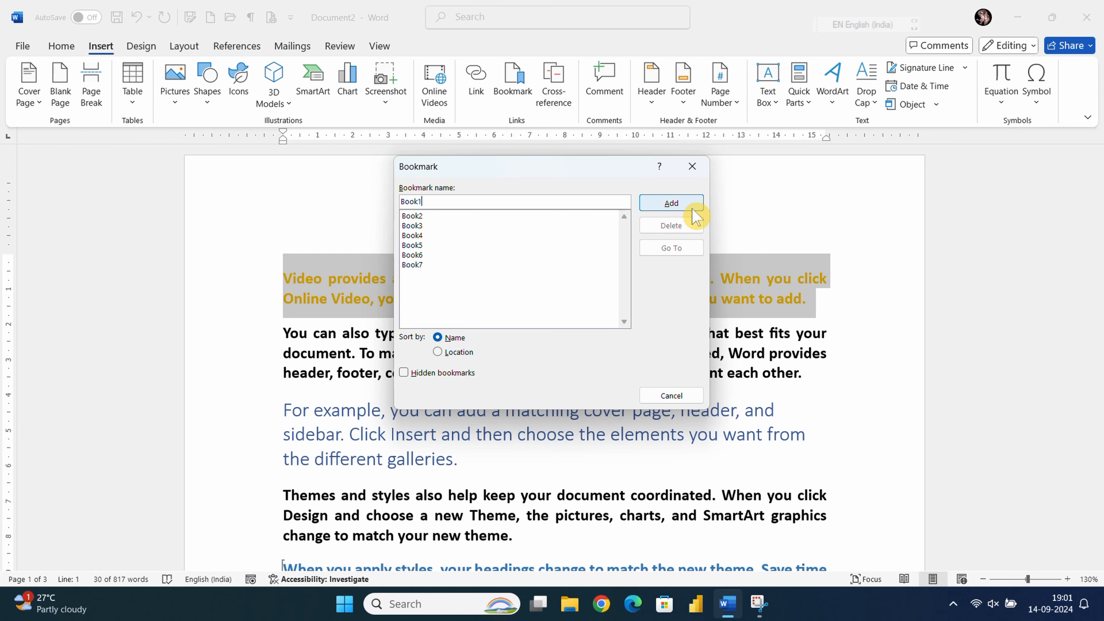
click(677, 205)
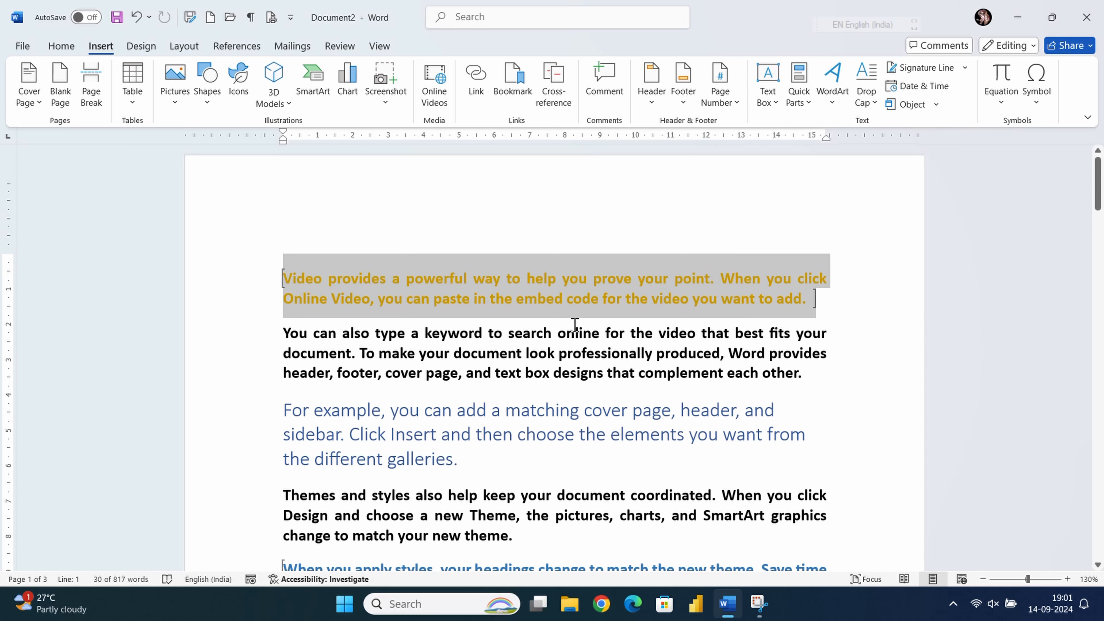
click(848, 295)
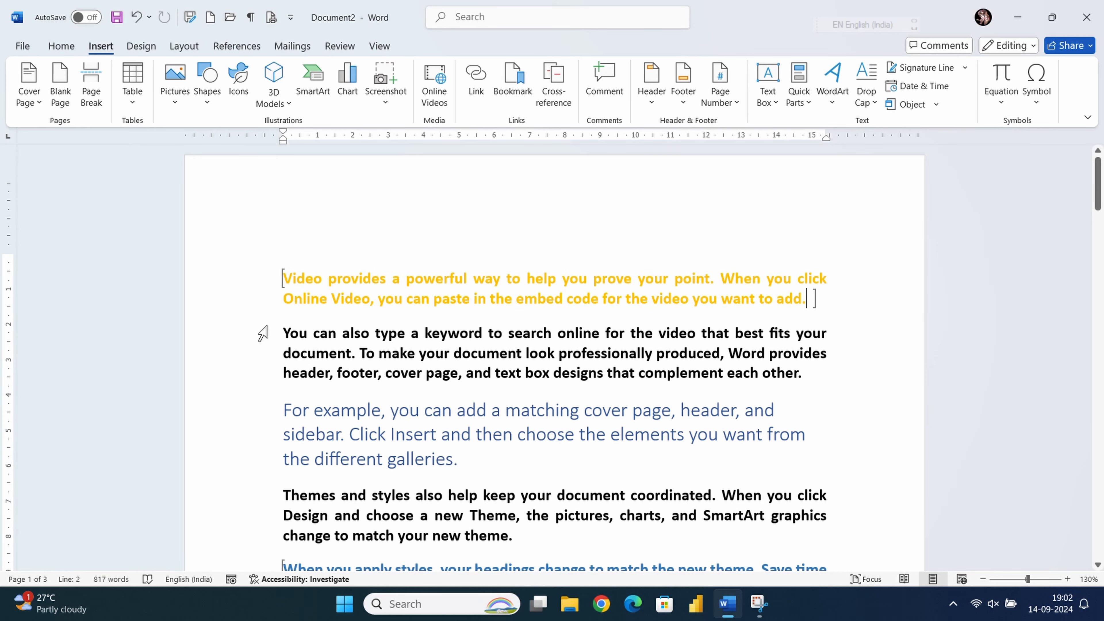
drag(281, 334, 831, 377)
click(513, 85)
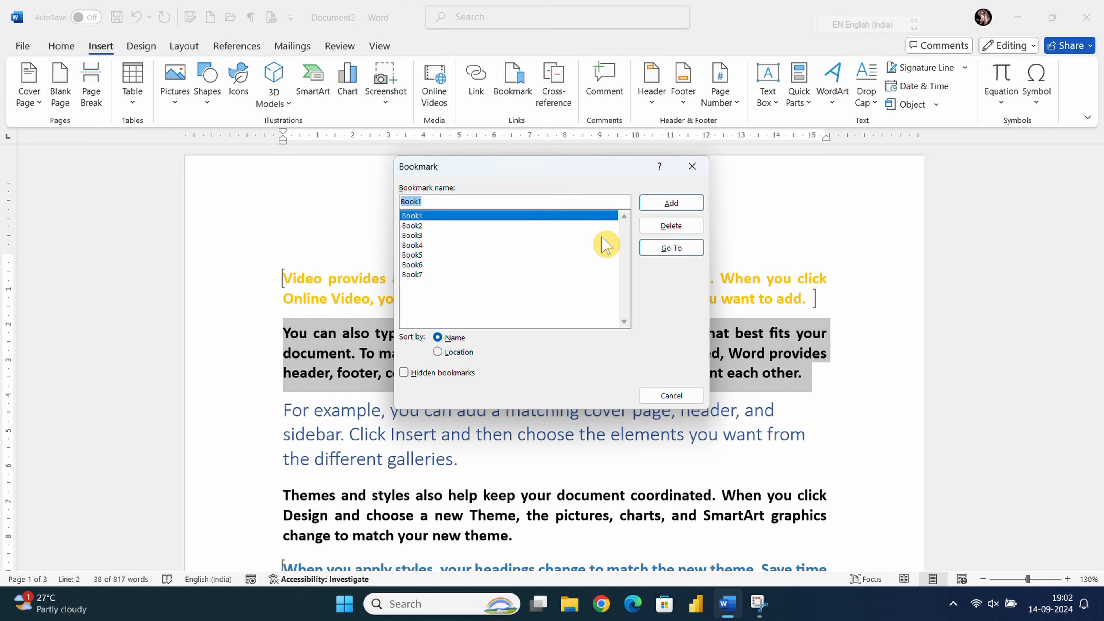
click(431, 203)
key(BackSpace)
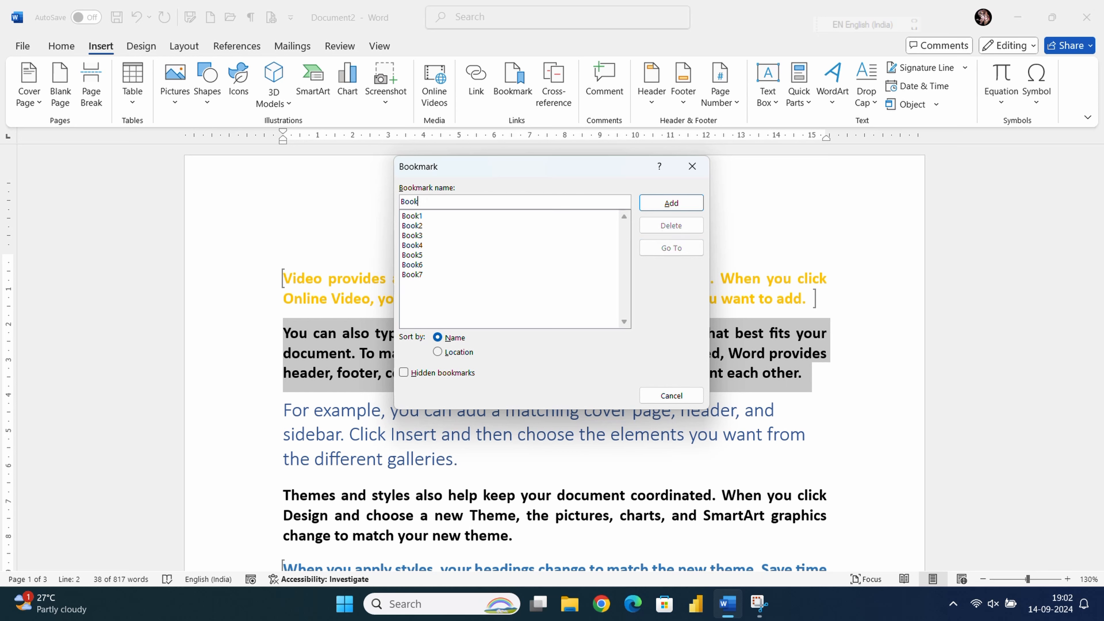
text(,-1)
key(BackSpace)
key(BackSpace)
text(1)
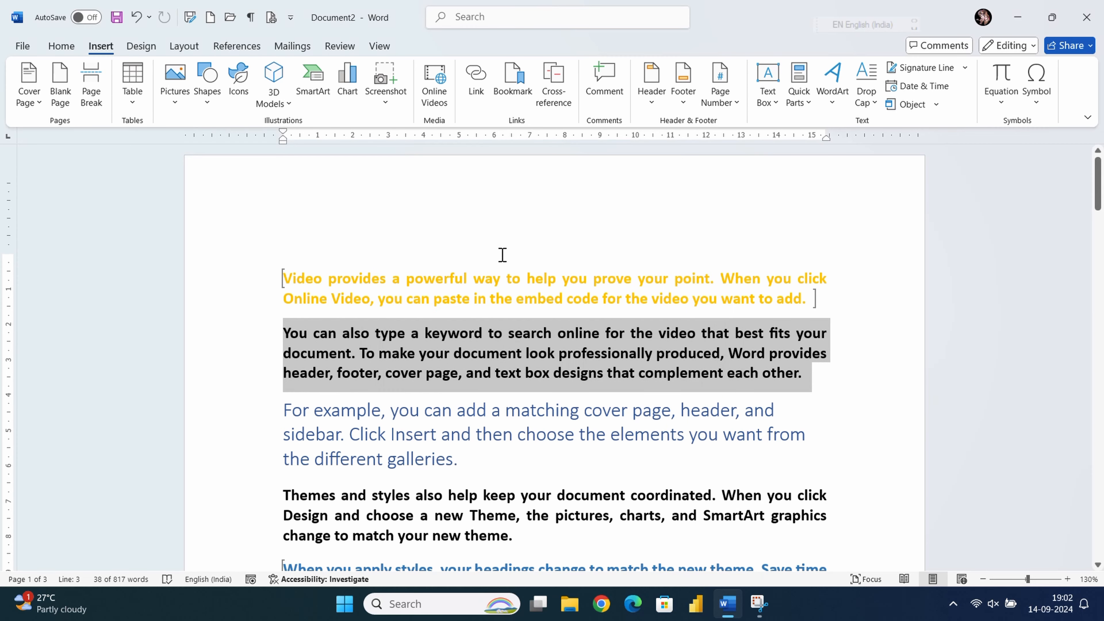
click(485, 279)
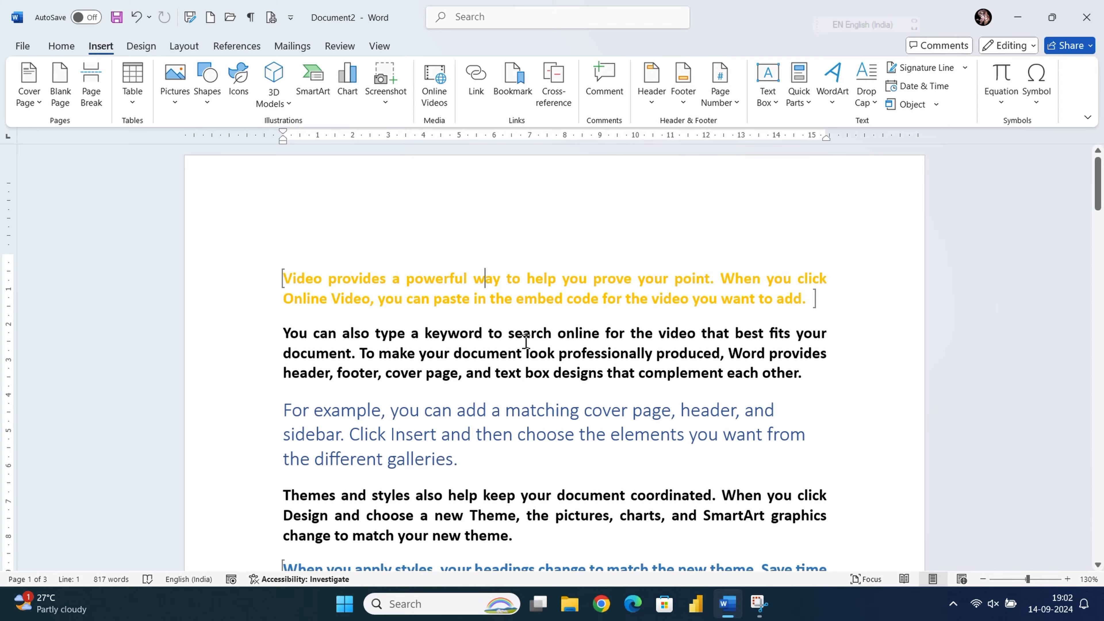
Step: Add empty lines below the Book3 link on page 3 and place the insertion point there
ctrl+scroll(524, 347, down, 4)
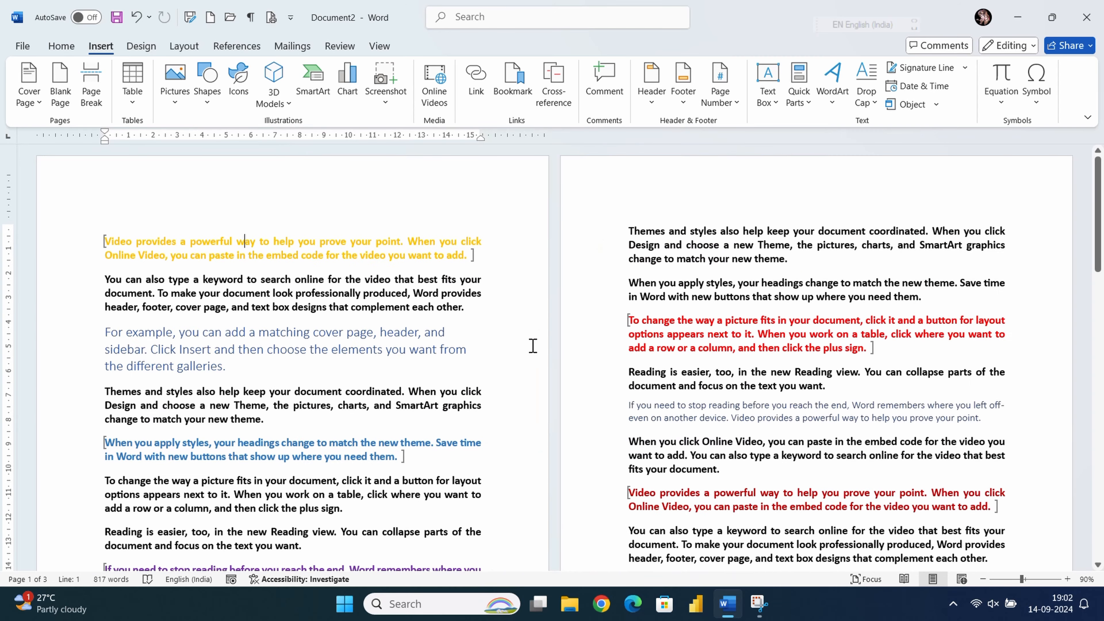
scroll(516, 381, down, 6)
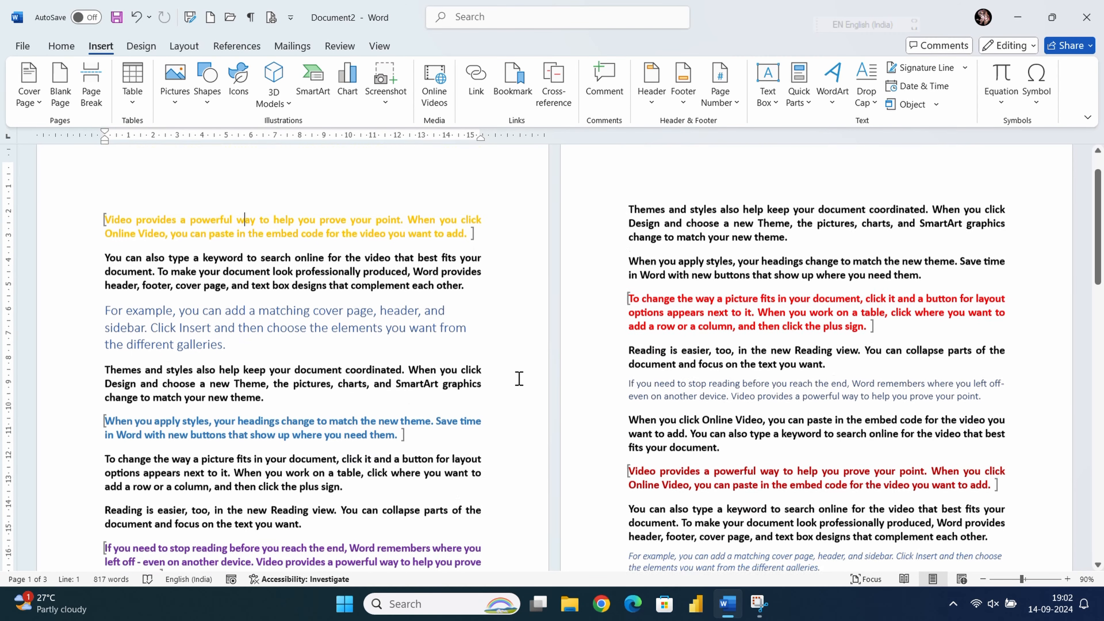
scroll(513, 385, down, 10)
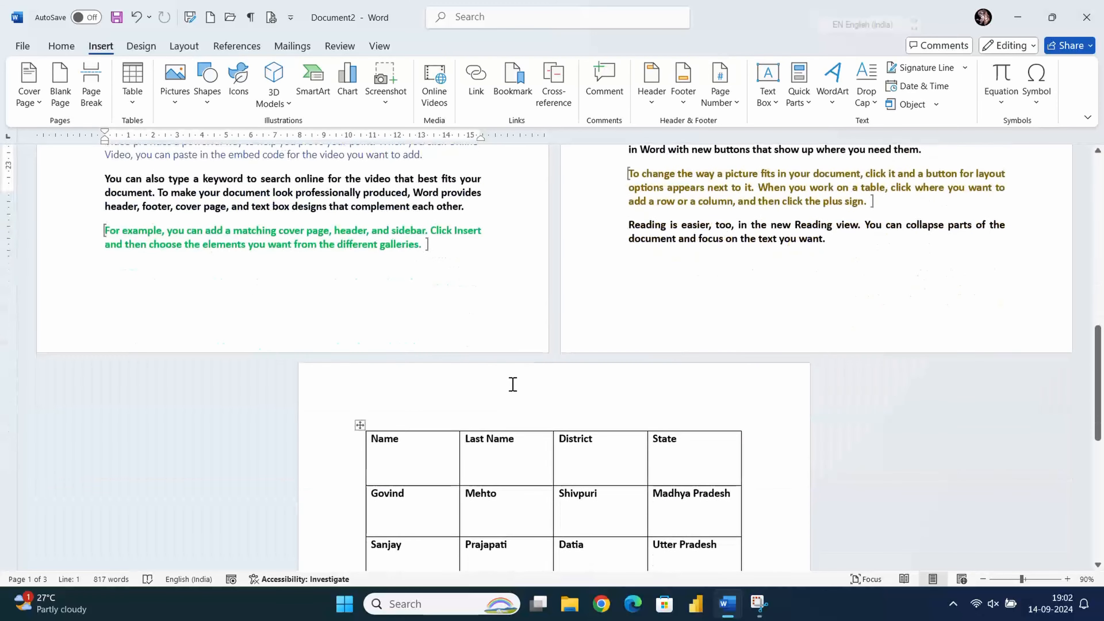
scroll(513, 422, down, 2)
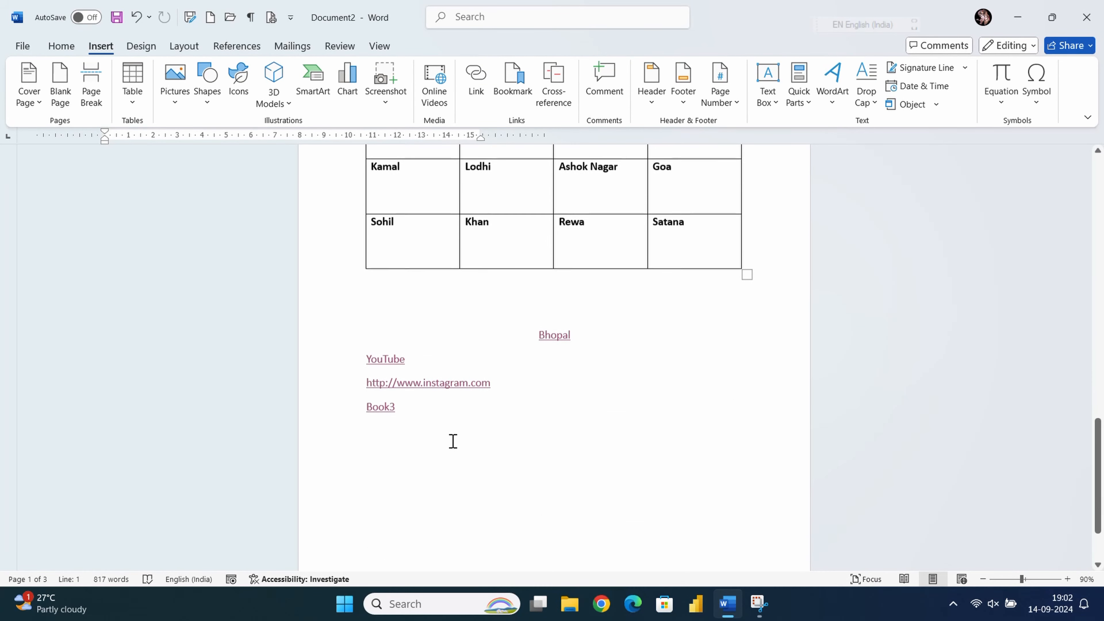
click(438, 415)
key(Return)
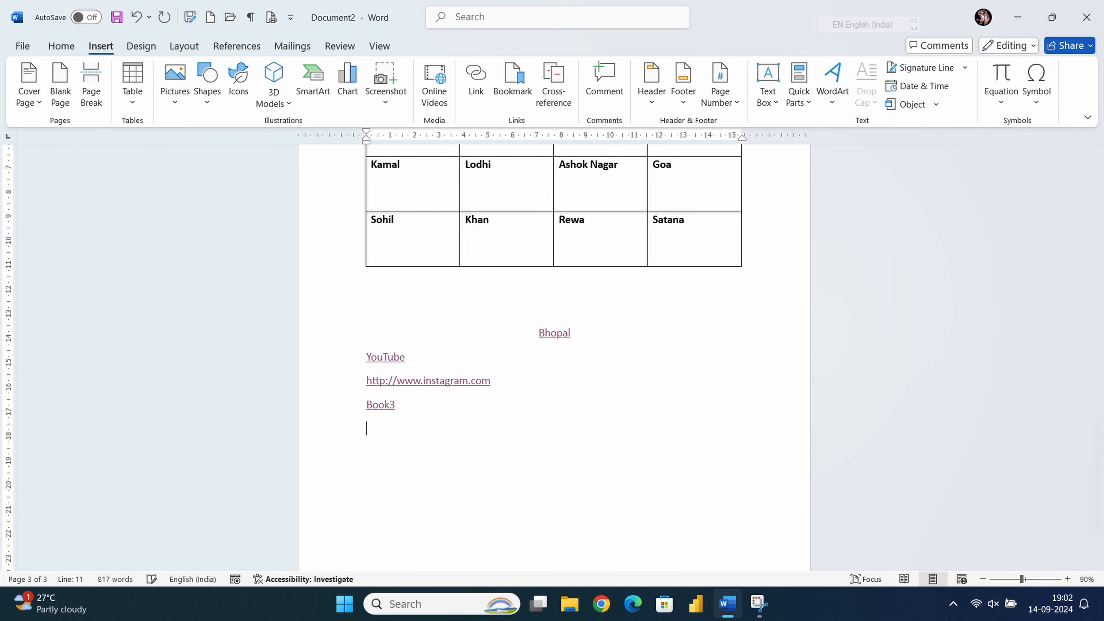
scroll(437, 344, down, 2)
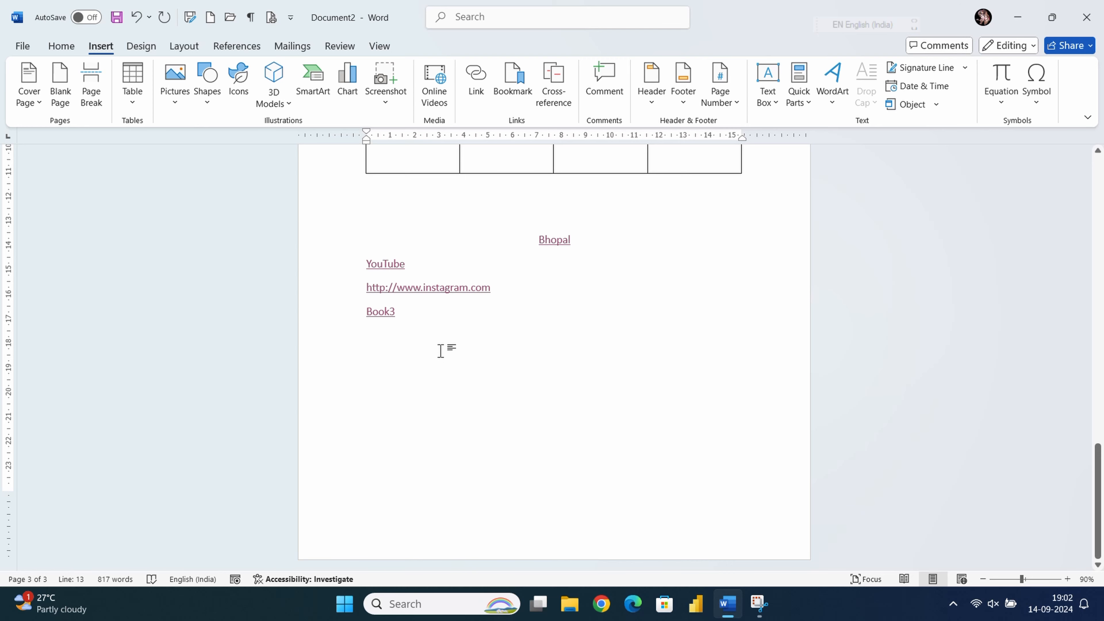
ctrl+scroll(440, 350, up, 11)
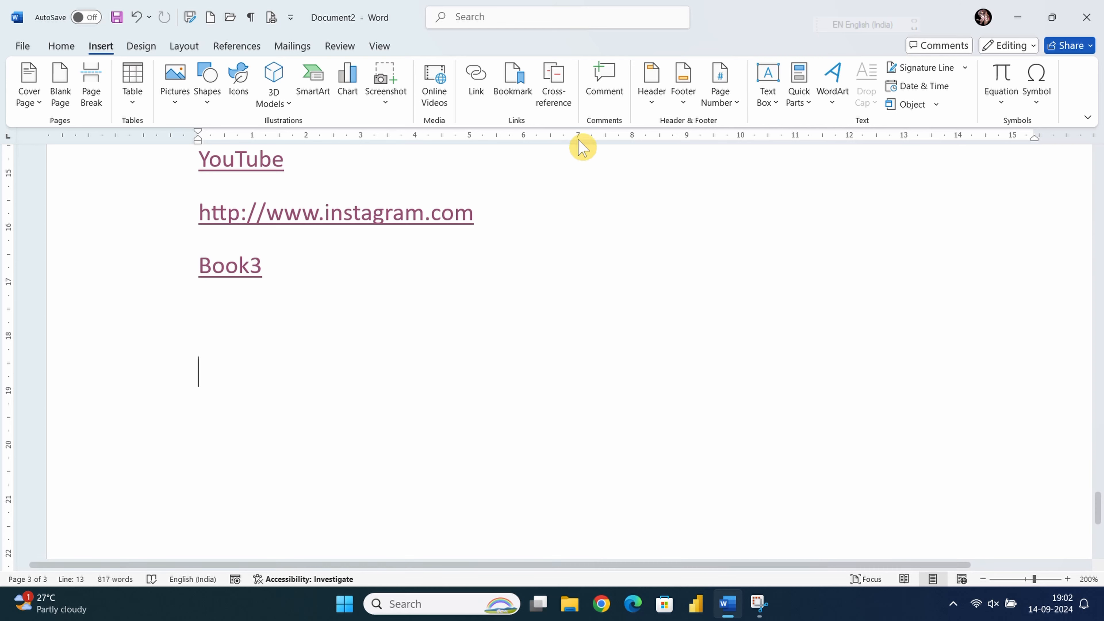
Step: Insert a hyperlinked cross-reference to the bookmark text of Book4 below the list of links
click(563, 100)
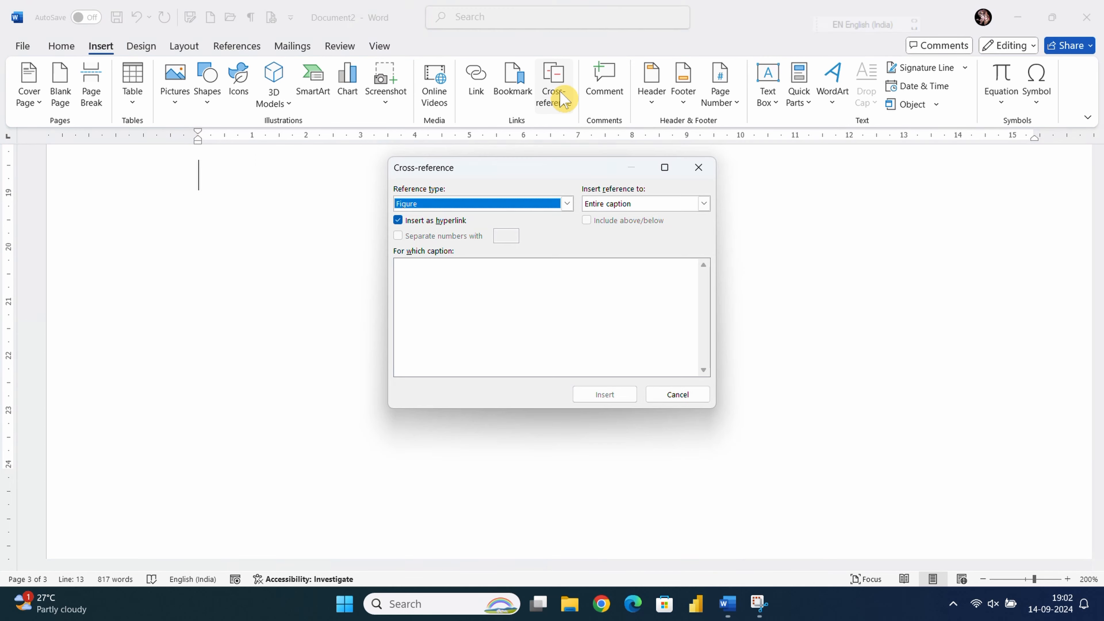
click(568, 204)
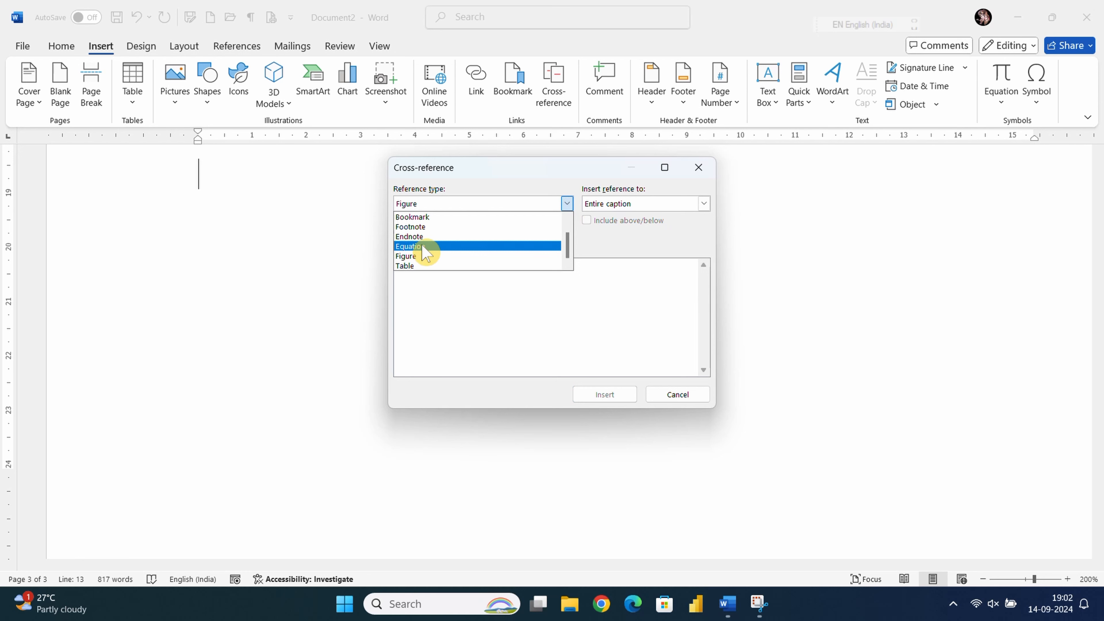
scroll(425, 240, up, 1)
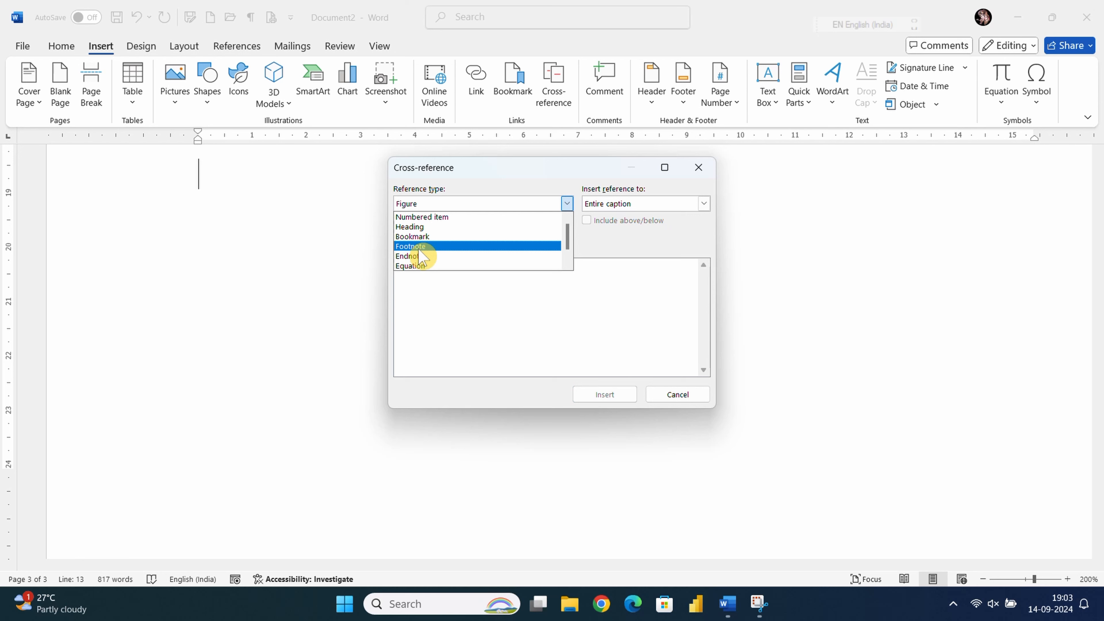
scroll(419, 259, down, 1)
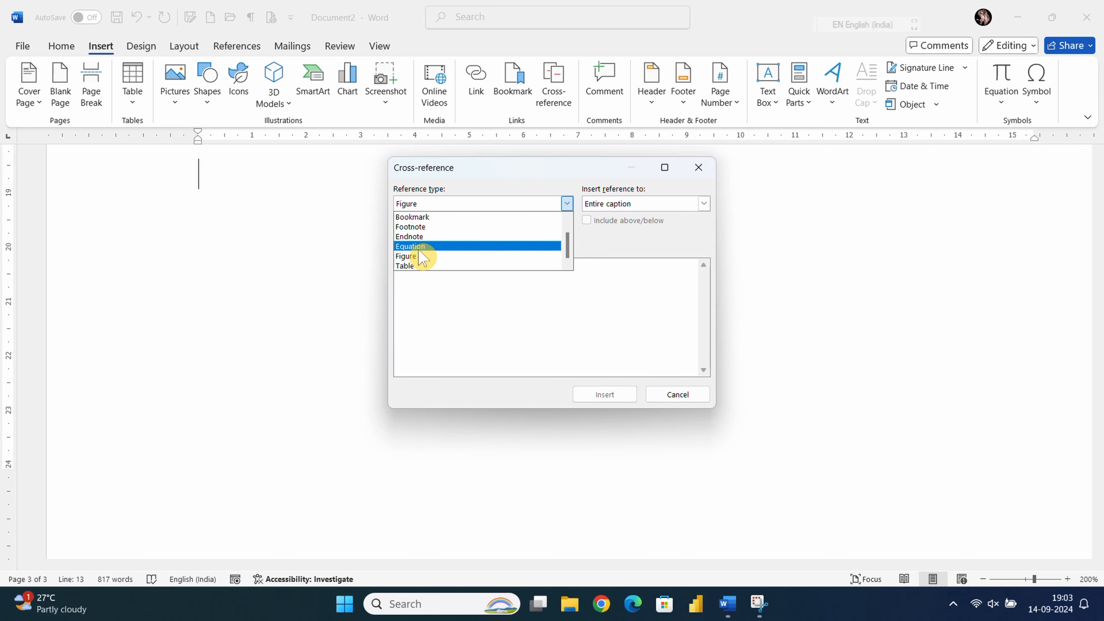
scroll(460, 247, up, 1)
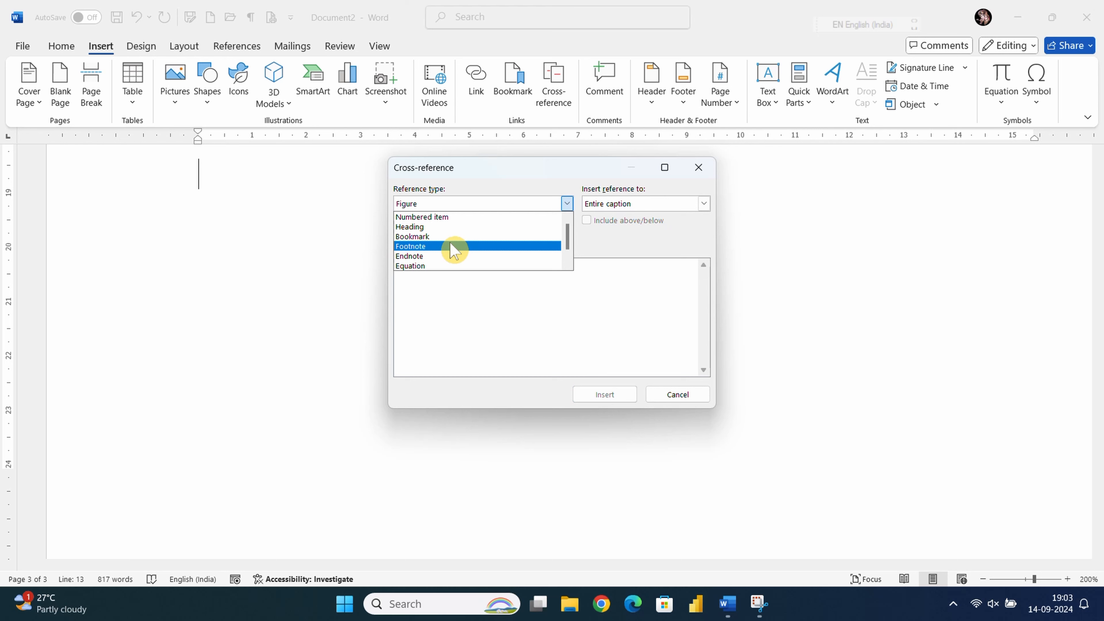
click(427, 237)
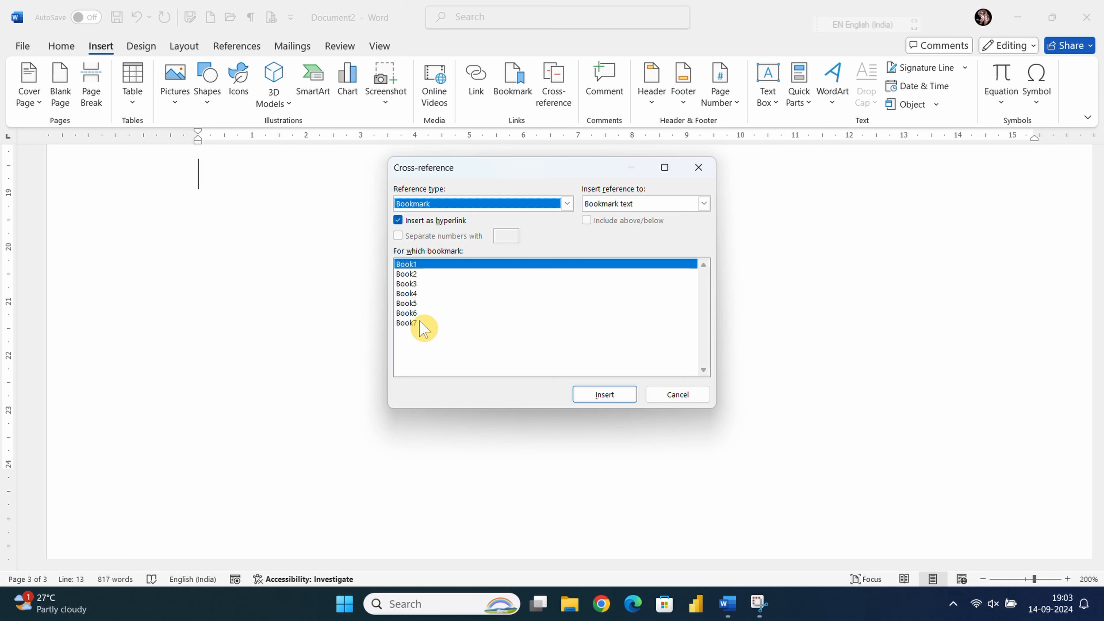
click(409, 295)
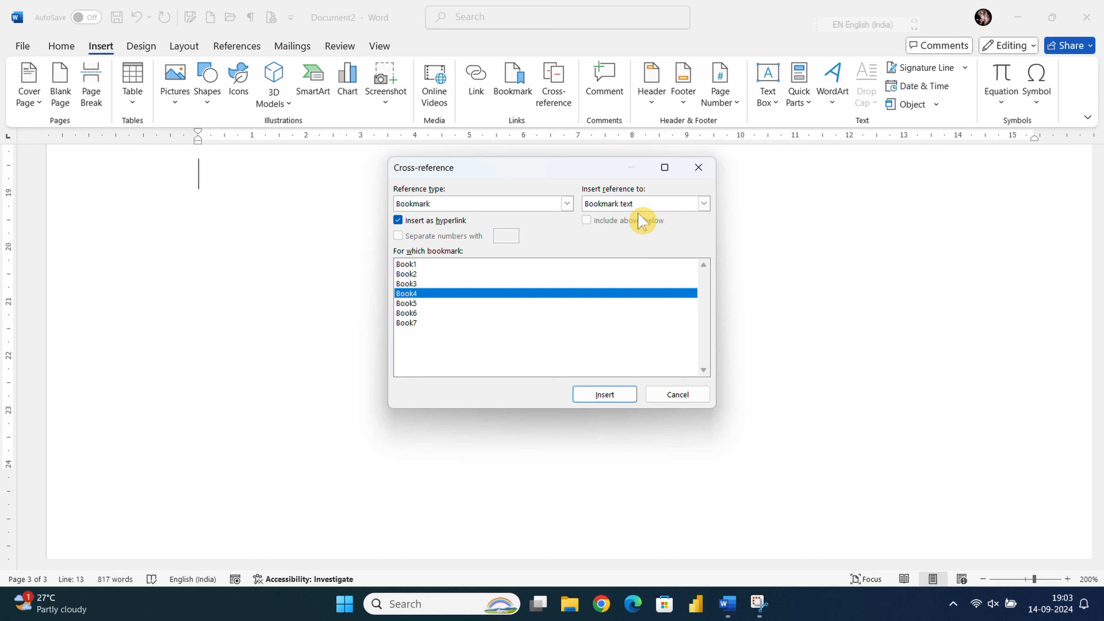
click(704, 203)
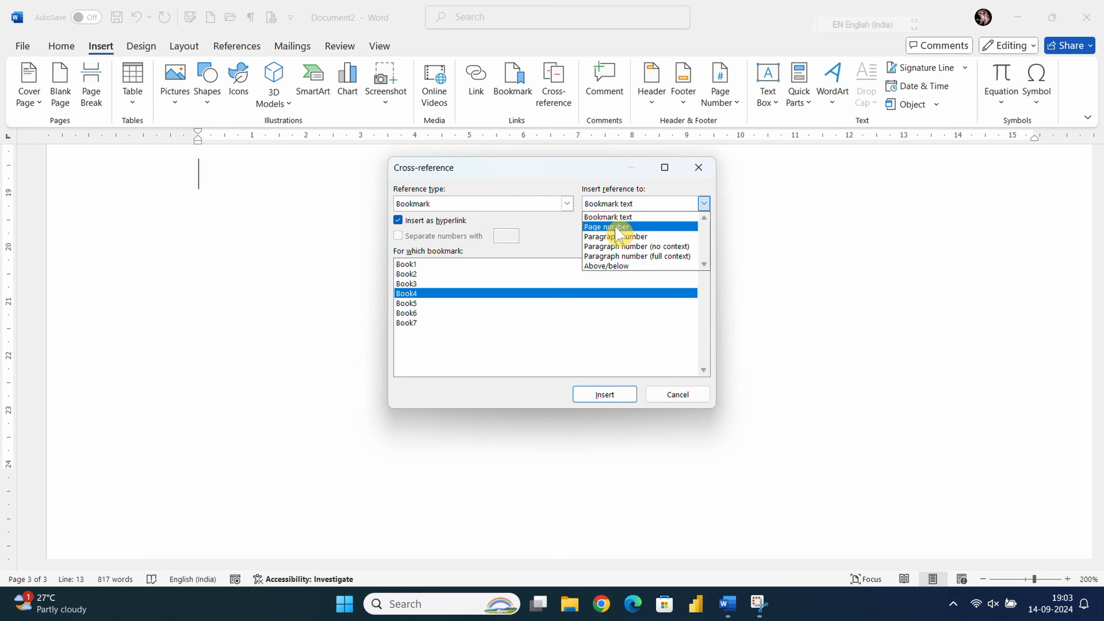
key(Escape)
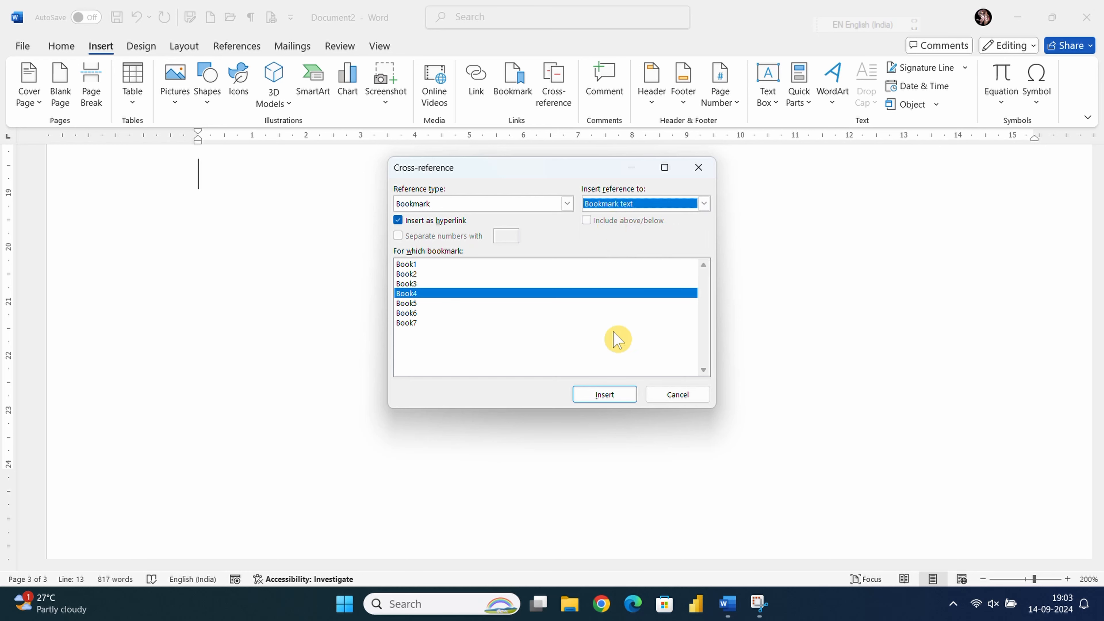
click(603, 395)
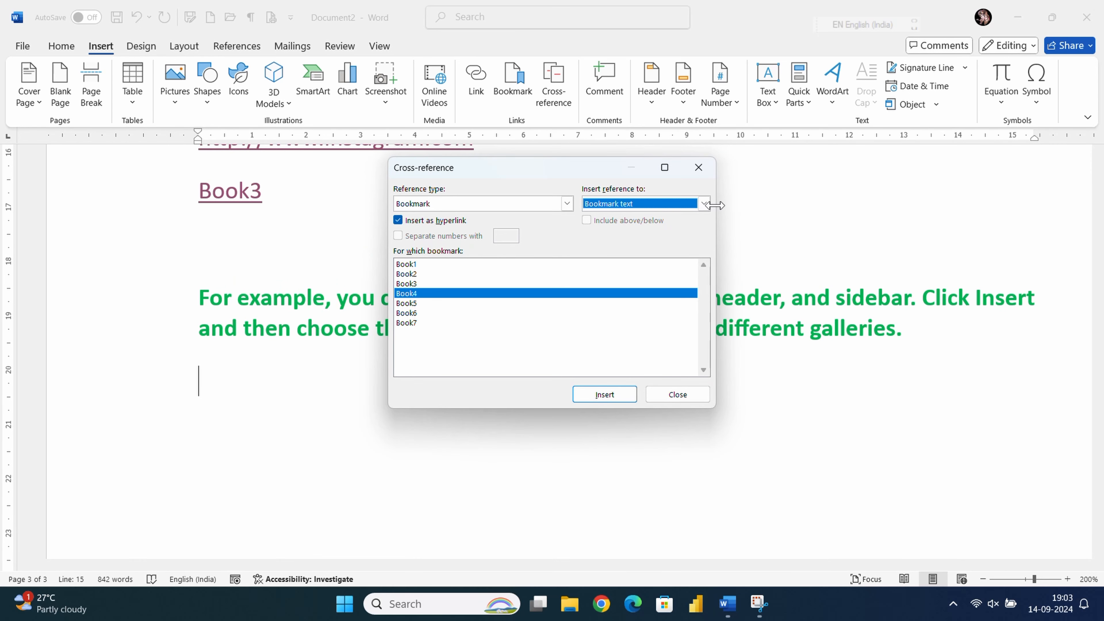
Step: Insert a hyperlinked cross-reference to the page number of bookmark Book4 below the green paragraph
click(704, 203)
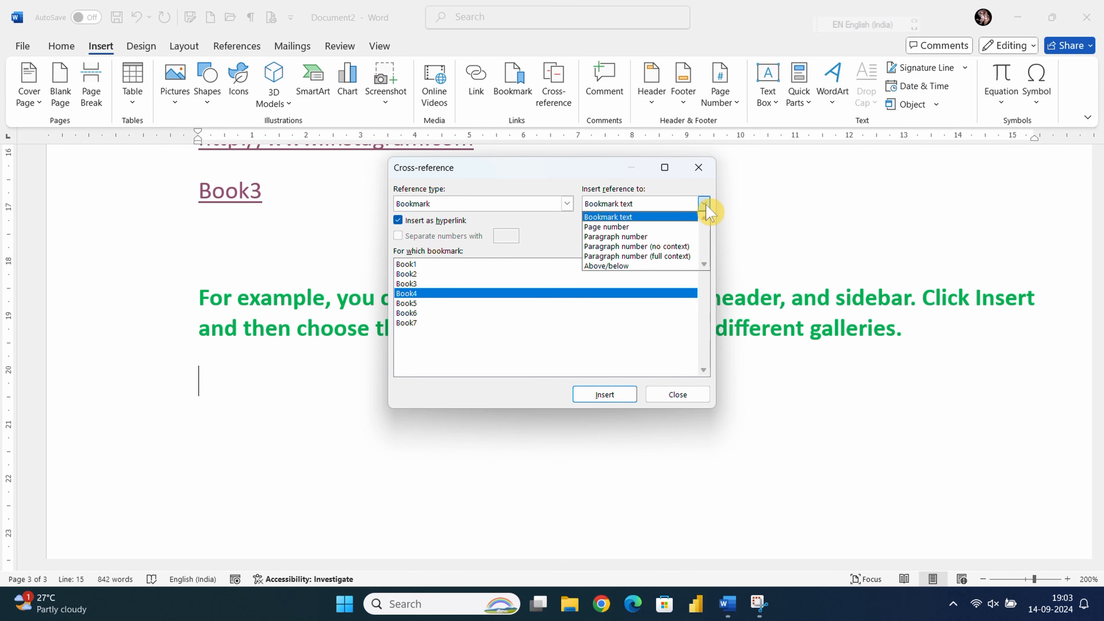
click(618, 228)
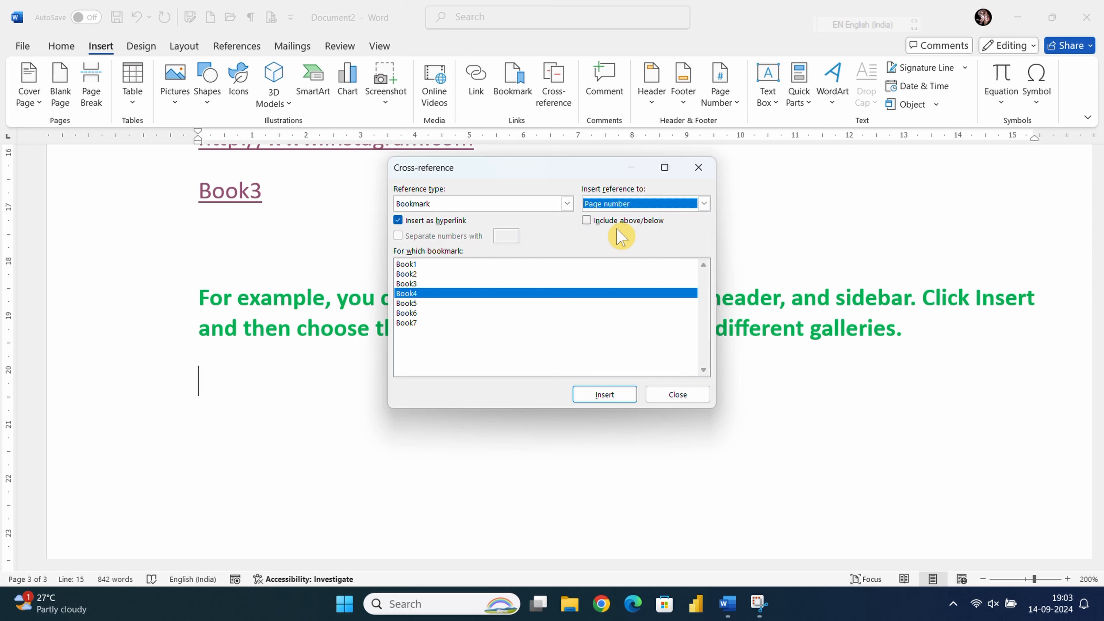
click(604, 395)
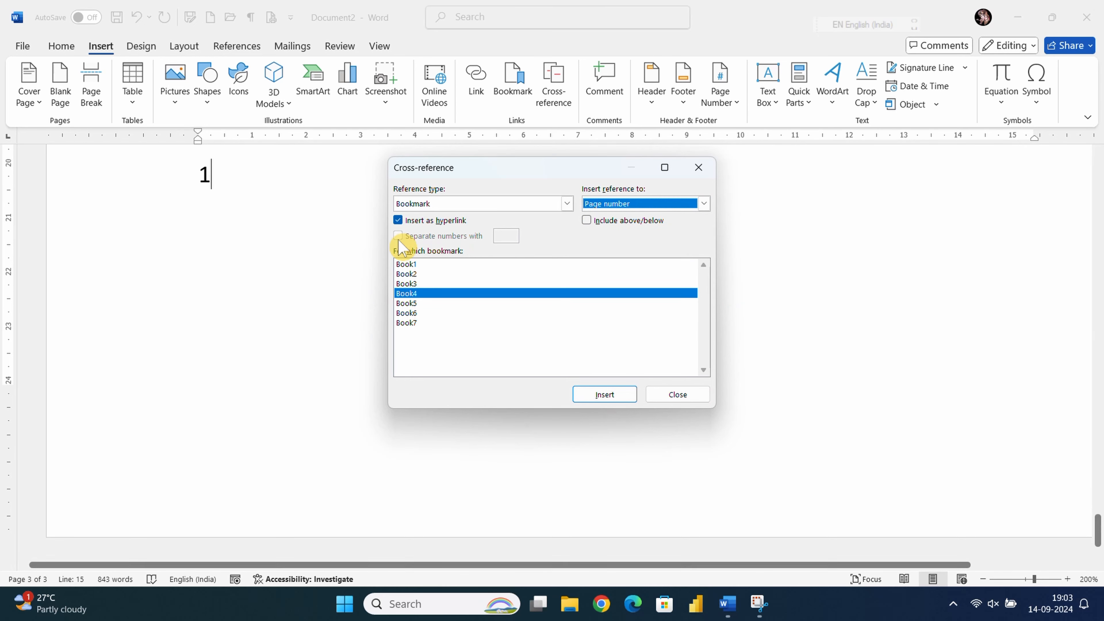
scroll(276, 224, up, 5)
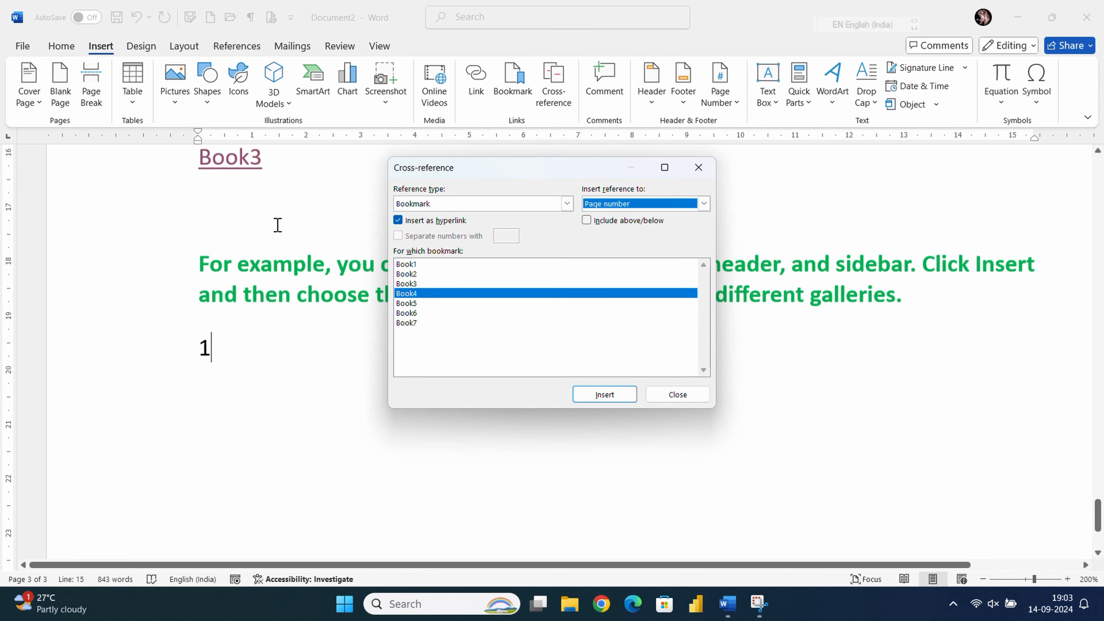
Step: Insert an Above/below cross-reference to bookmark Book4 directly after the page number reference
click(704, 204)
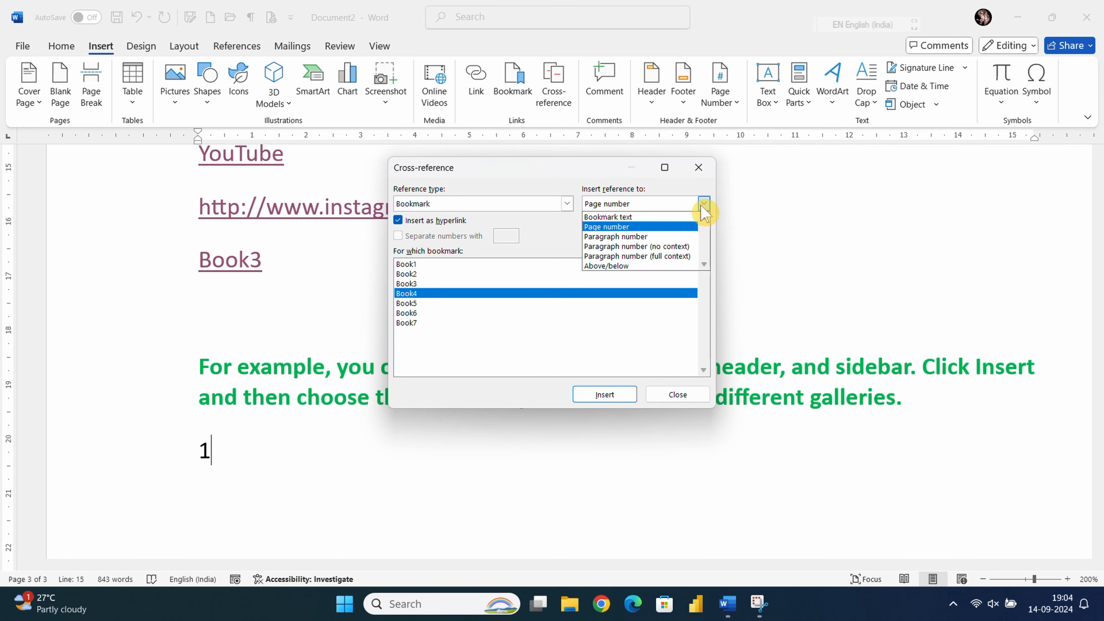
click(619, 267)
click(604, 395)
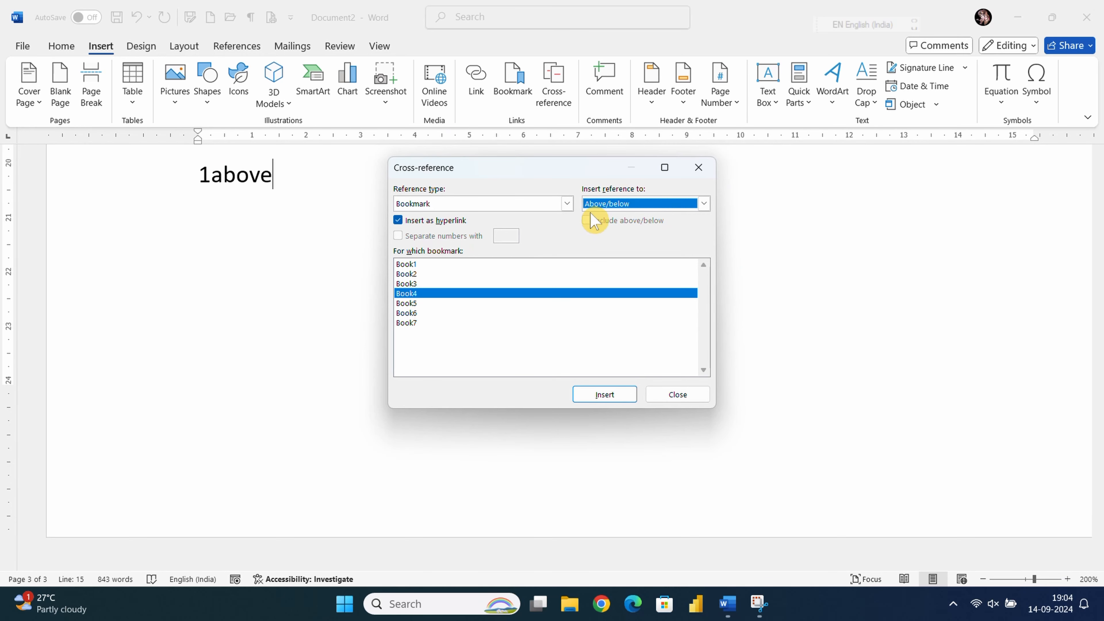
Step: Insert a hyperlinked cross-reference to the bookmark text of Book7 directly after the word "above"
click(409, 323)
click(703, 203)
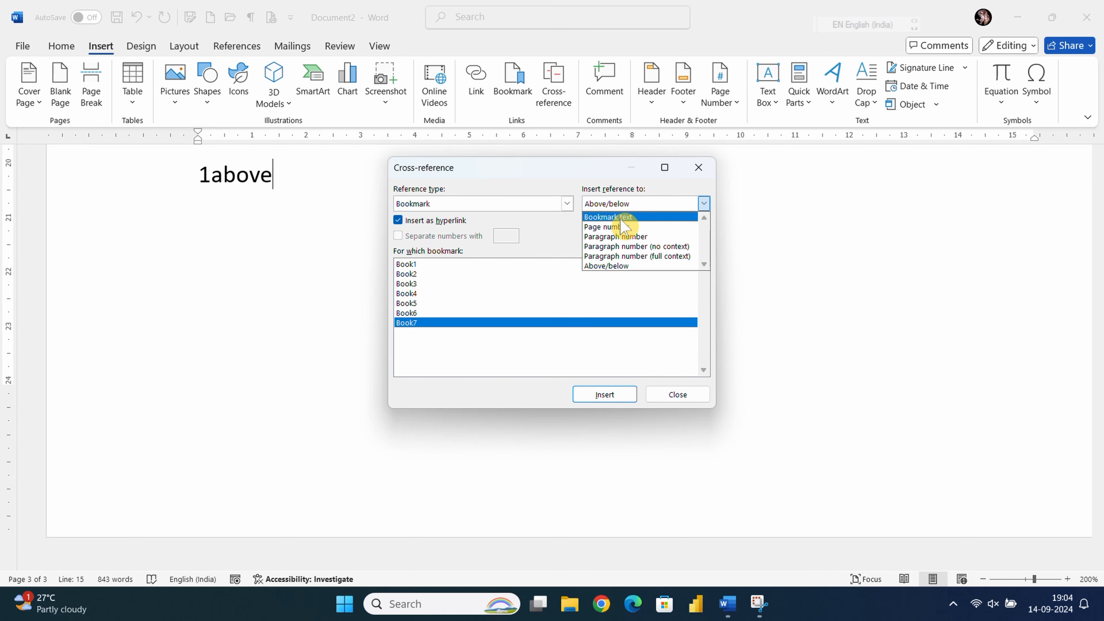
click(626, 214)
click(604, 396)
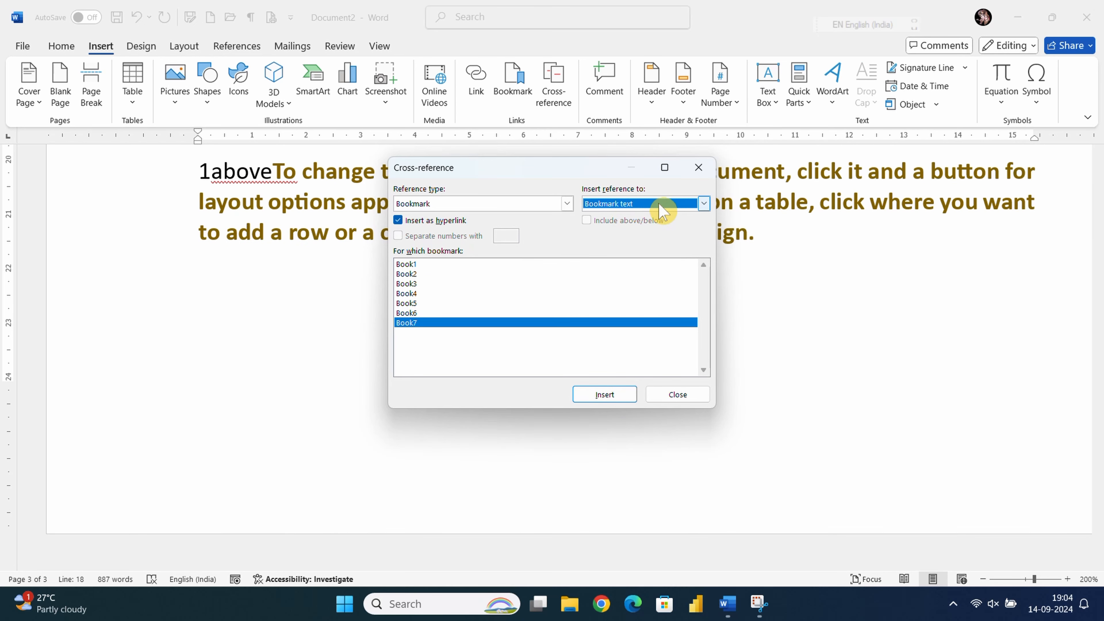
Step: Insert a hyperlinked cross-reference to the paragraph number of bookmark Book5 below the brown Book7 text
click(407, 303)
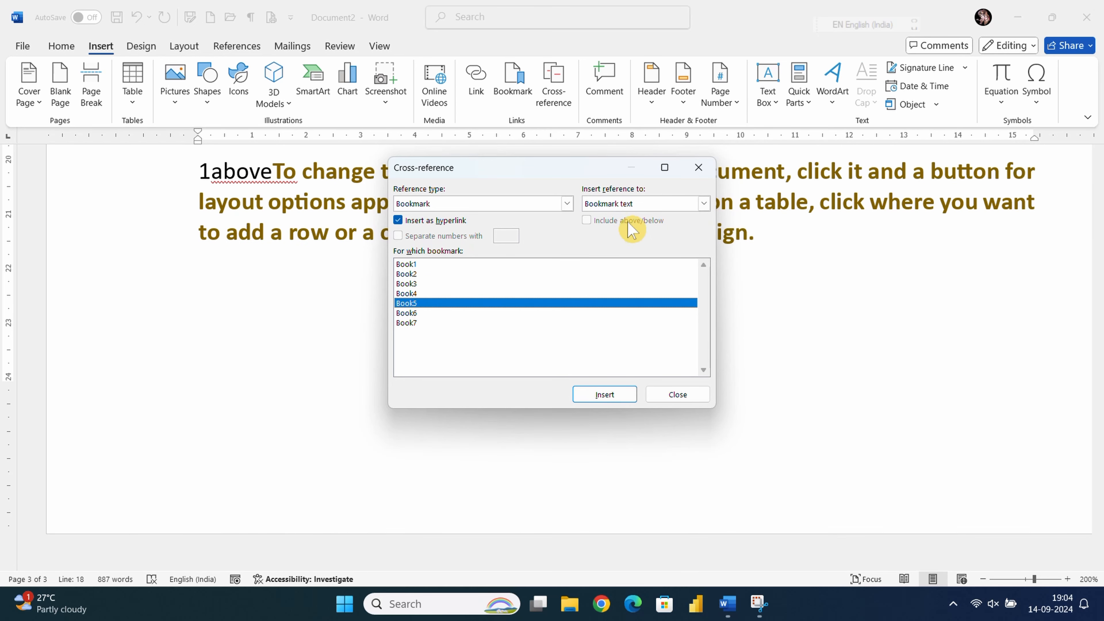
click(698, 204)
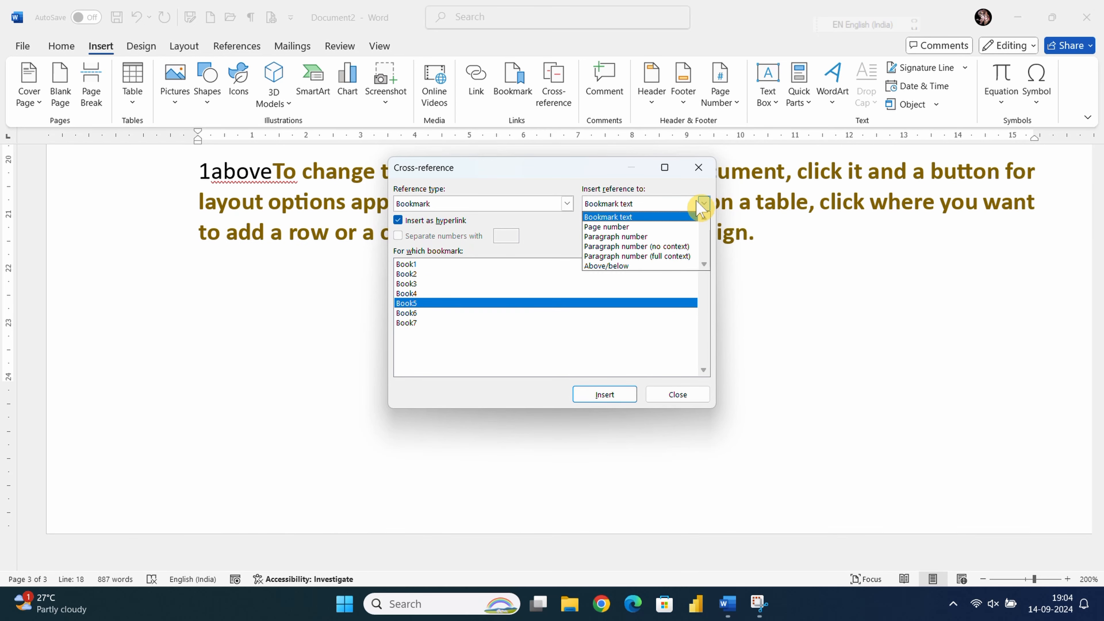
click(626, 237)
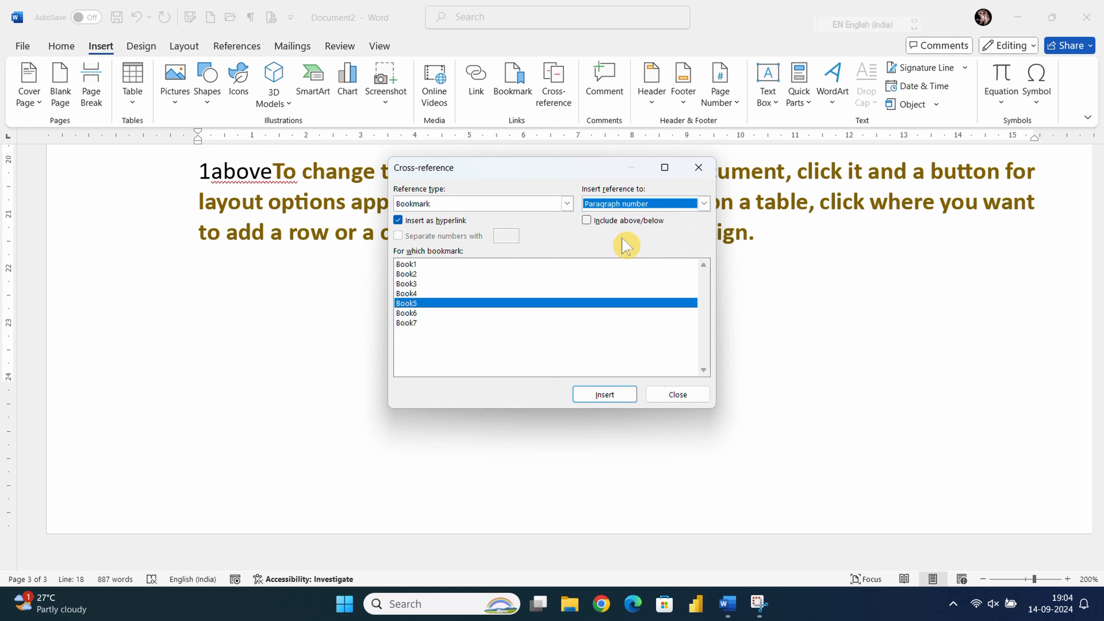
click(604, 395)
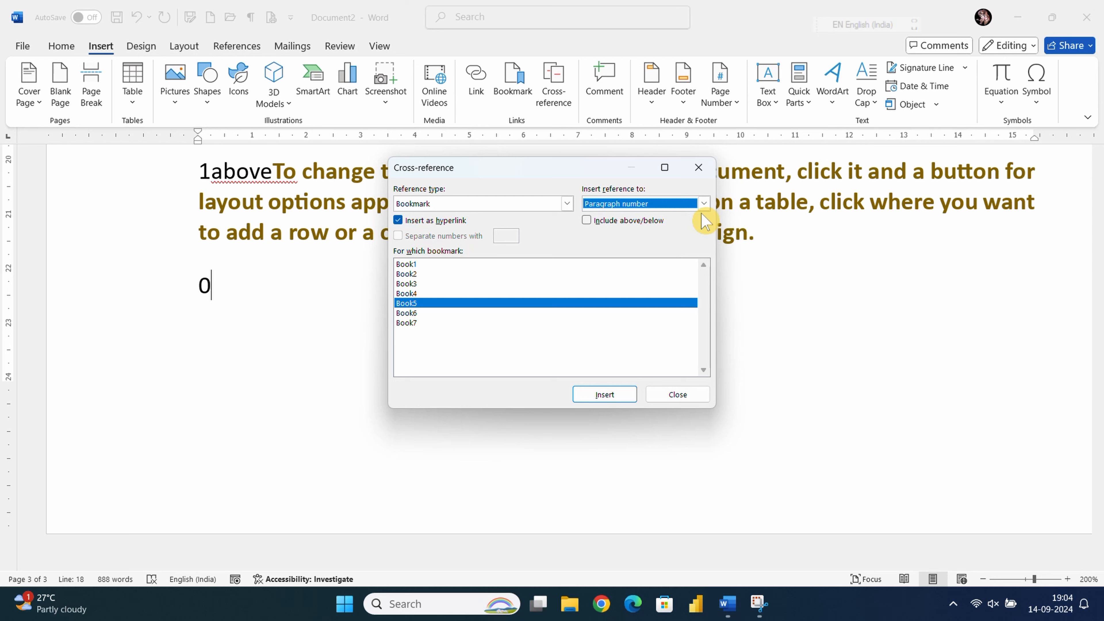
Step: Insert a cross-reference to the page number of bookmark Book5 directly after the paragraph number reference
click(704, 203)
click(637, 238)
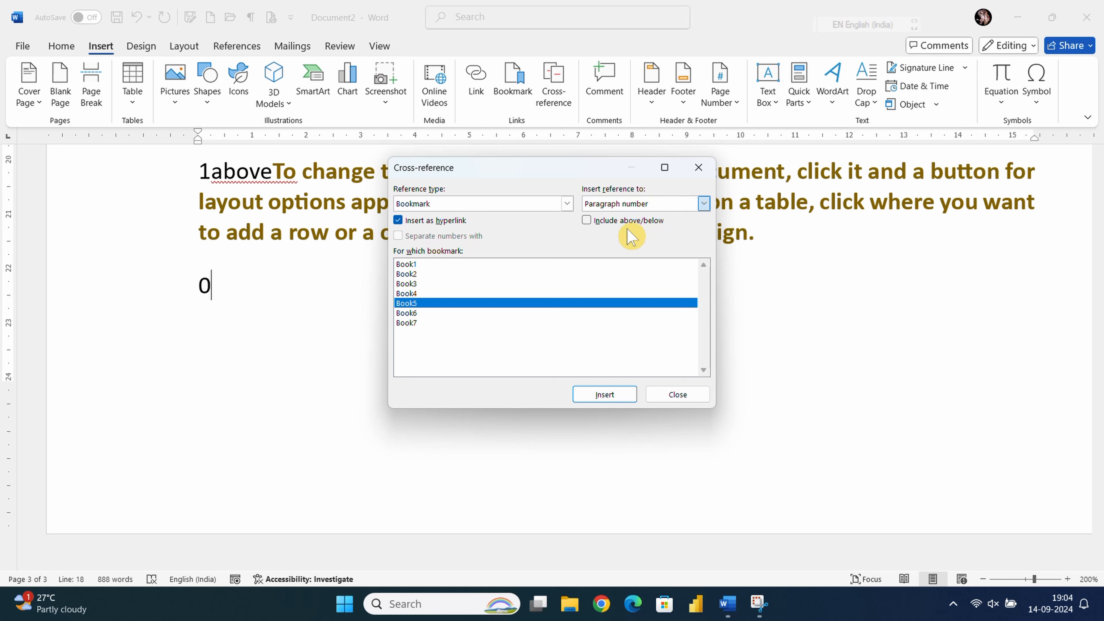
click(605, 396)
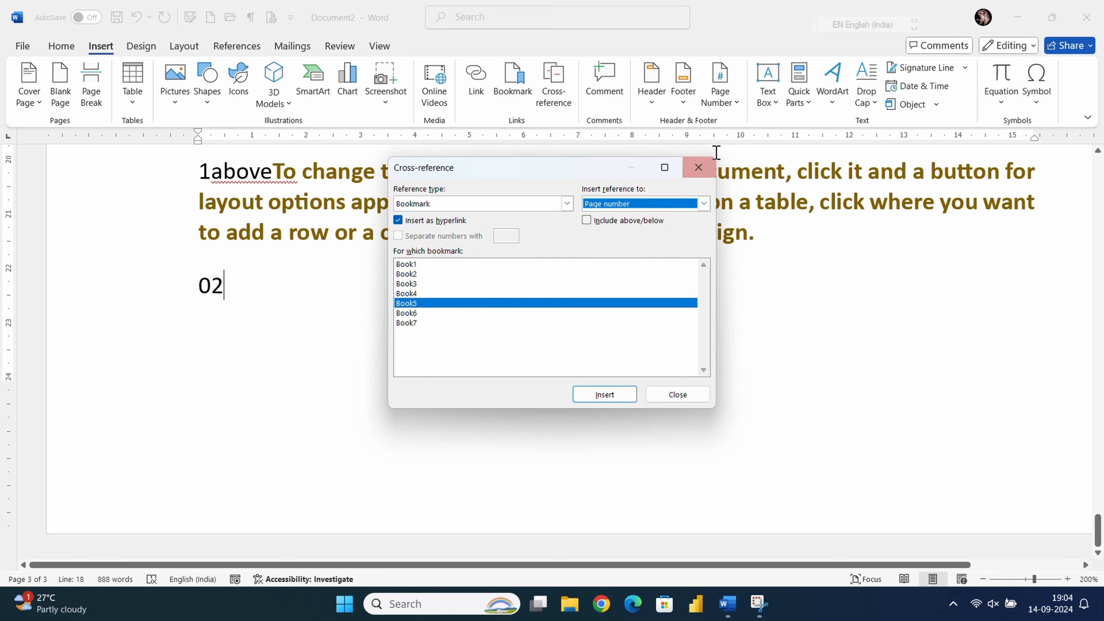
Step: Insert a hyperlinked cross-reference to the heading text of the heading starting "Video provides a powerful way" after the page number reference
click(565, 205)
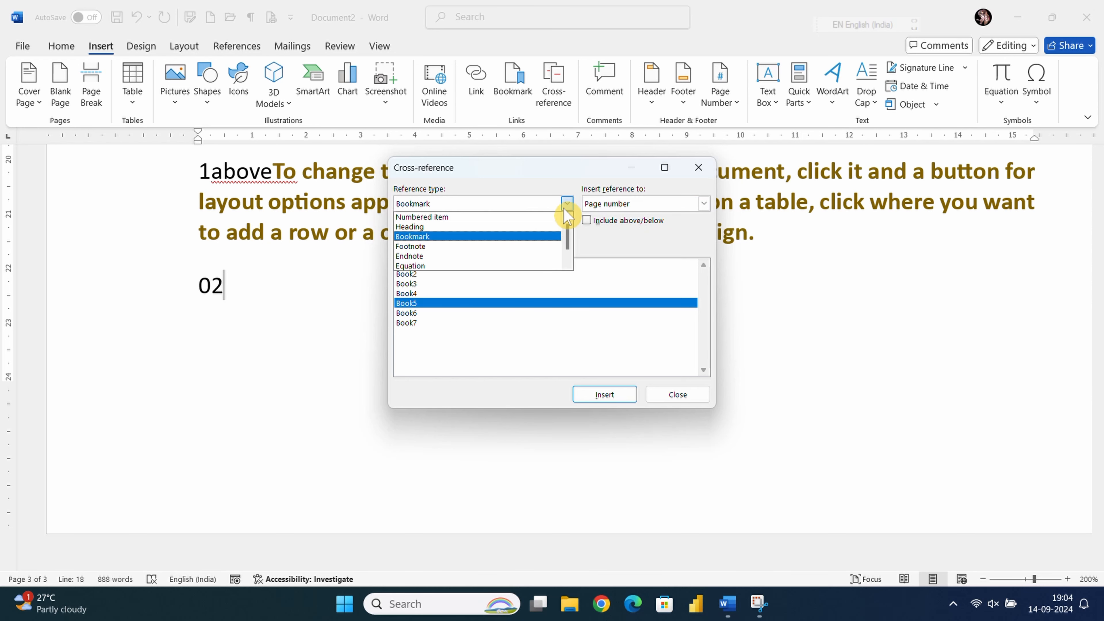
click(447, 227)
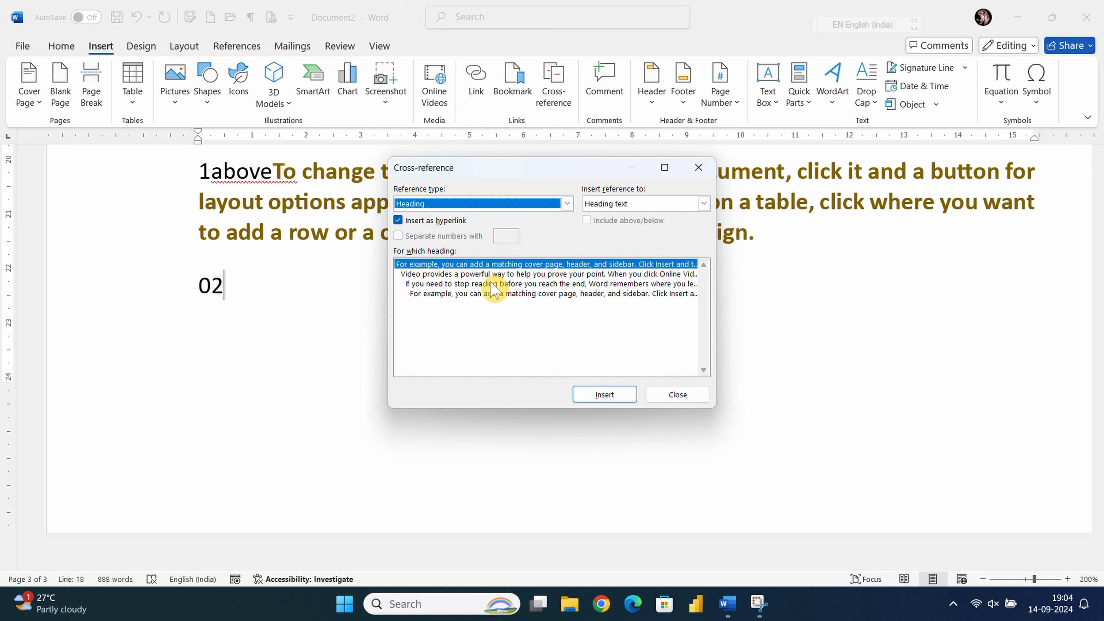
click(483, 293)
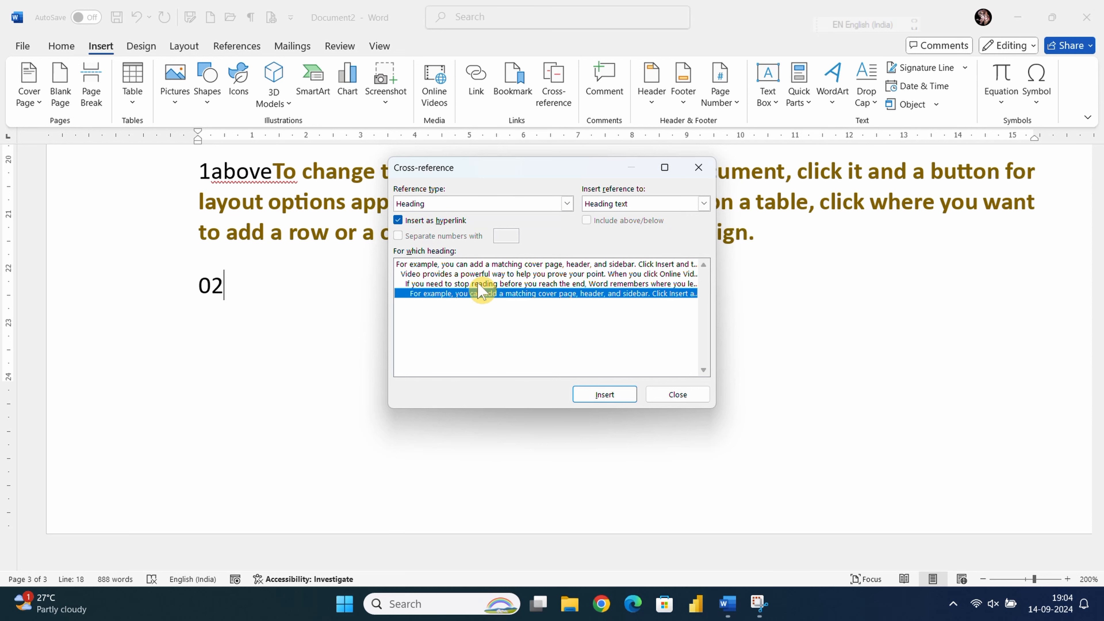
click(482, 274)
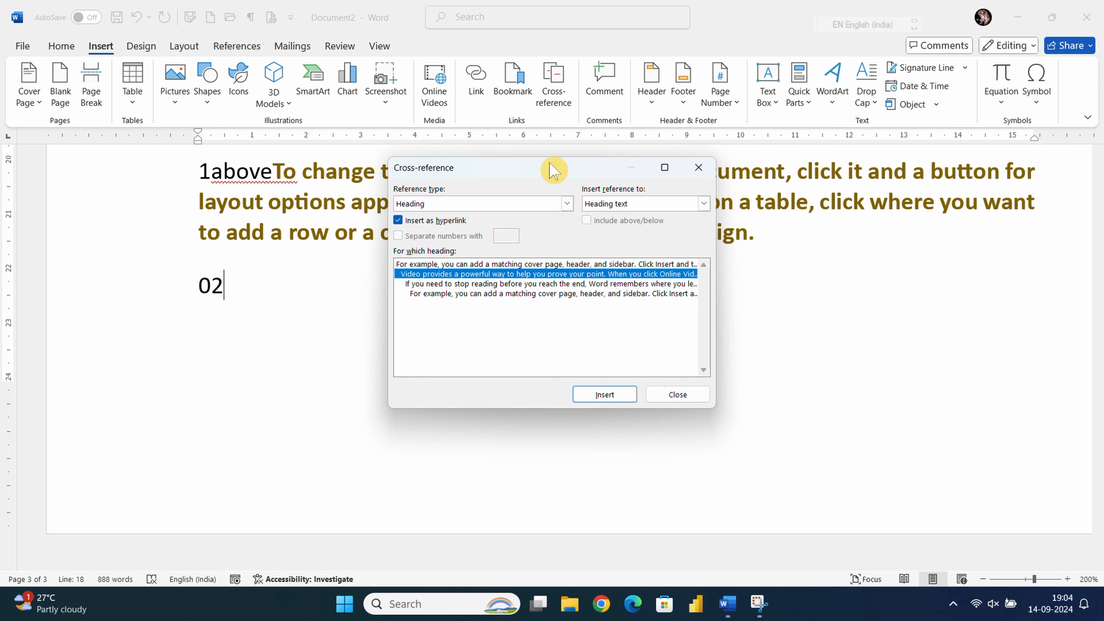
click(704, 204)
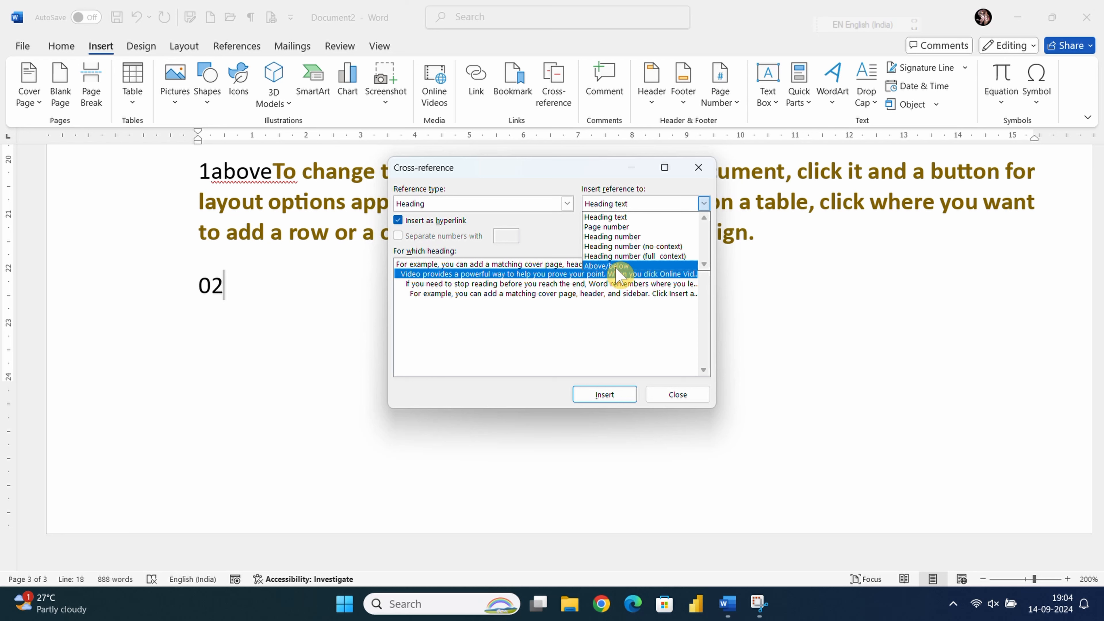
click(616, 227)
click(626, 203)
click(624, 218)
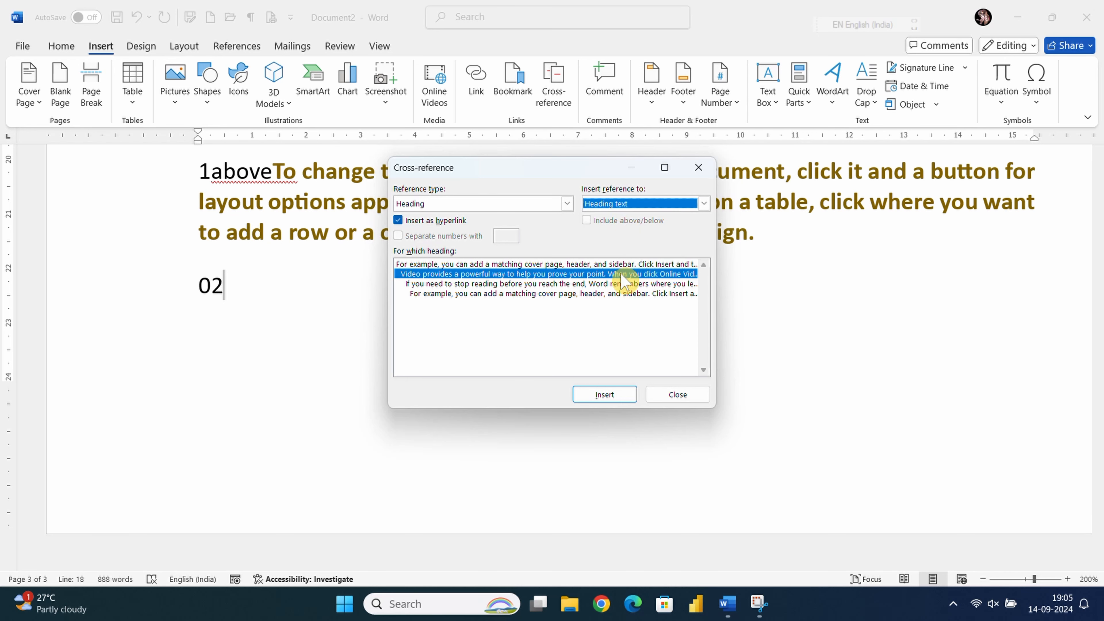
click(604, 394)
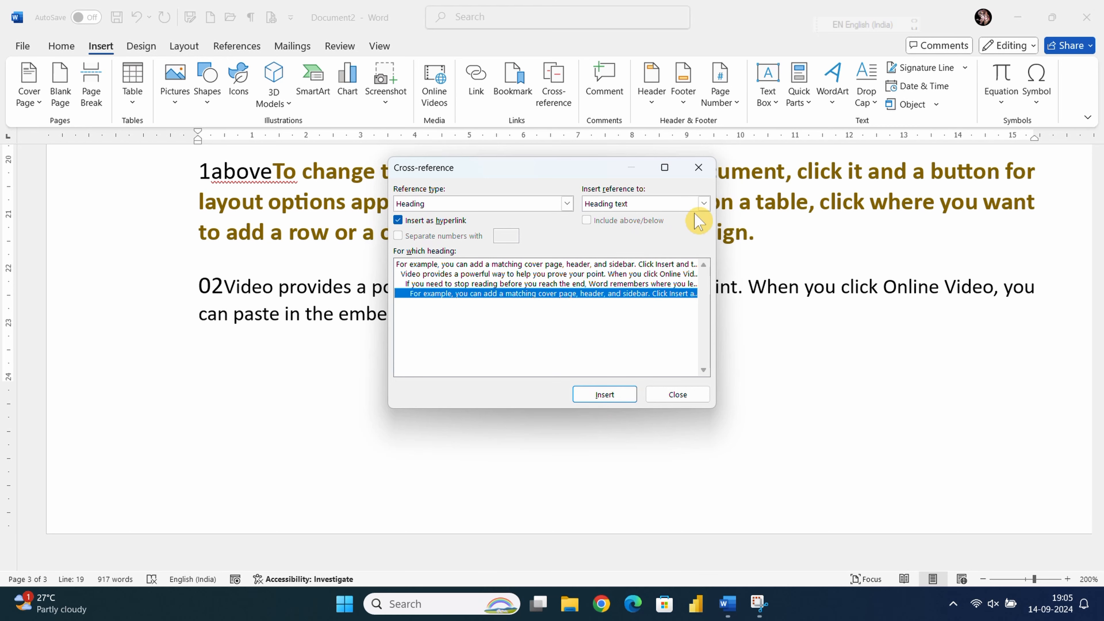
Step: Insert a cross-reference to the page number of the last heading in the list and move it onto its own line below the heading text
click(704, 204)
click(611, 232)
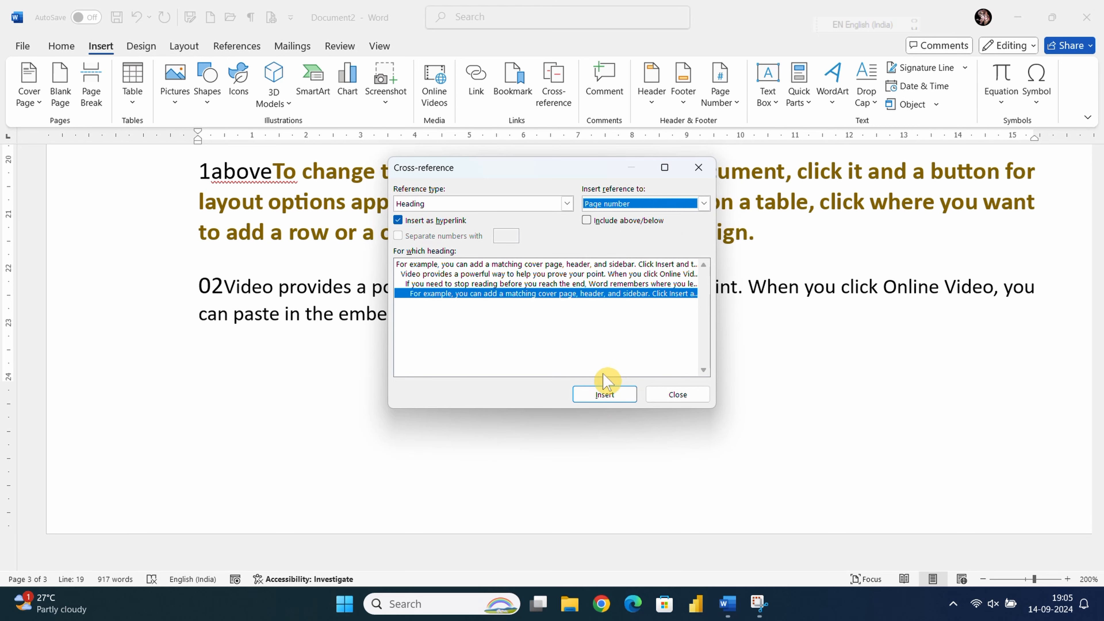
click(600, 395)
click(699, 168)
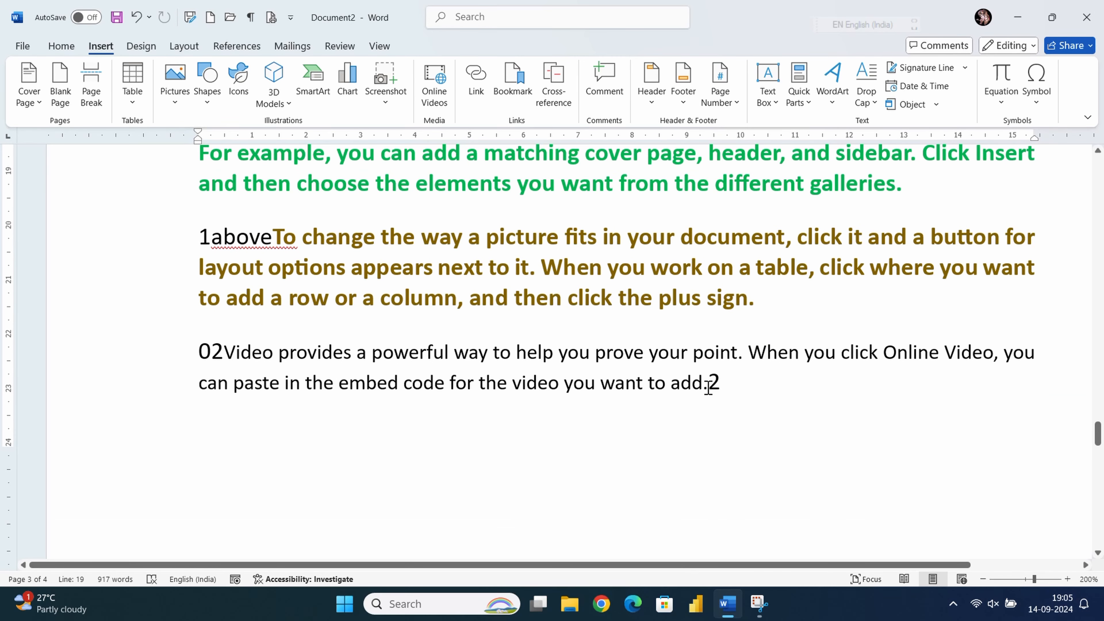
click(713, 369)
key(Return)
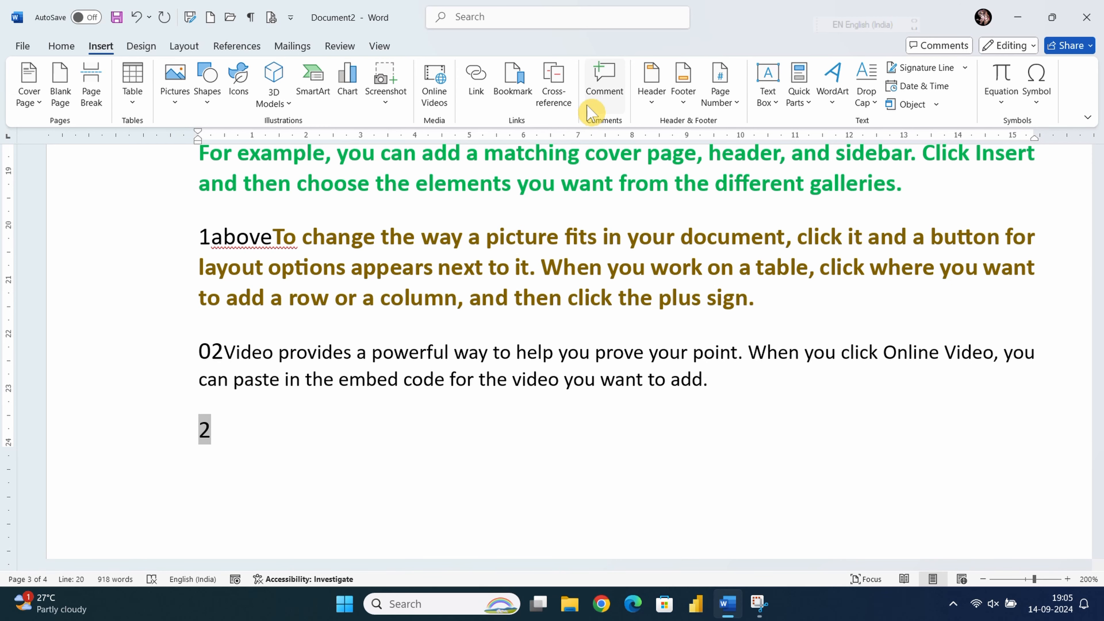
click(341, 47)
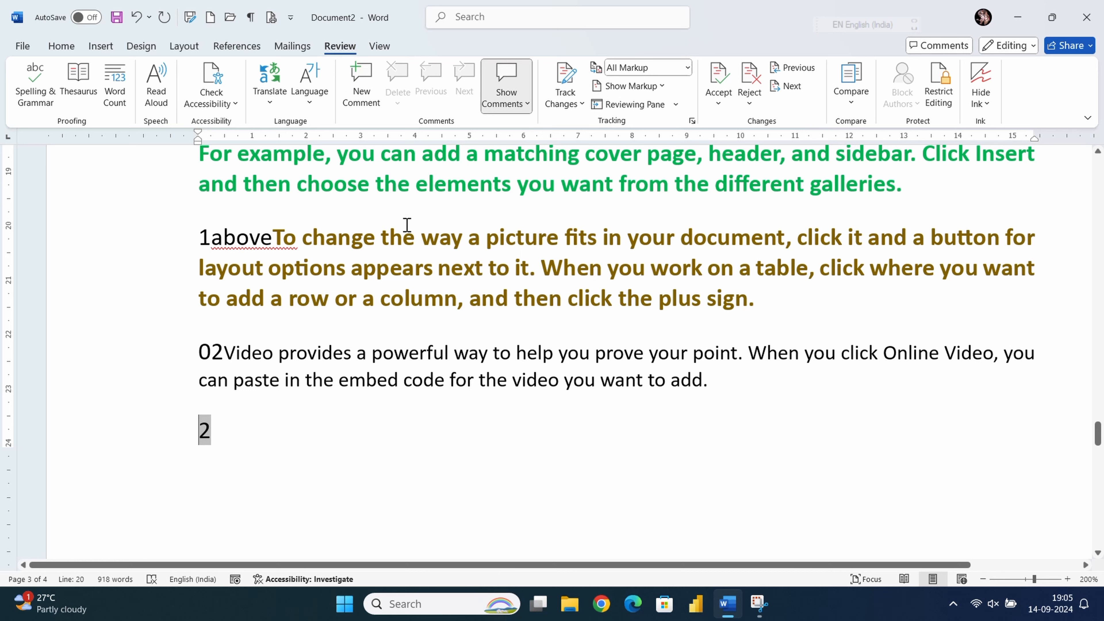
click(101, 46)
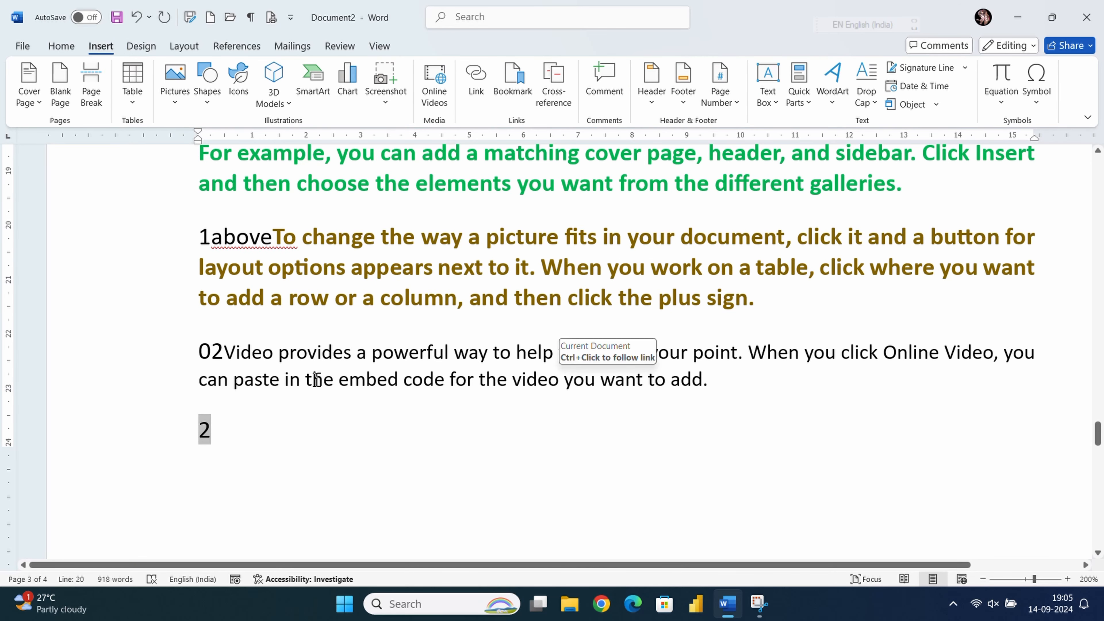
click(290, 409)
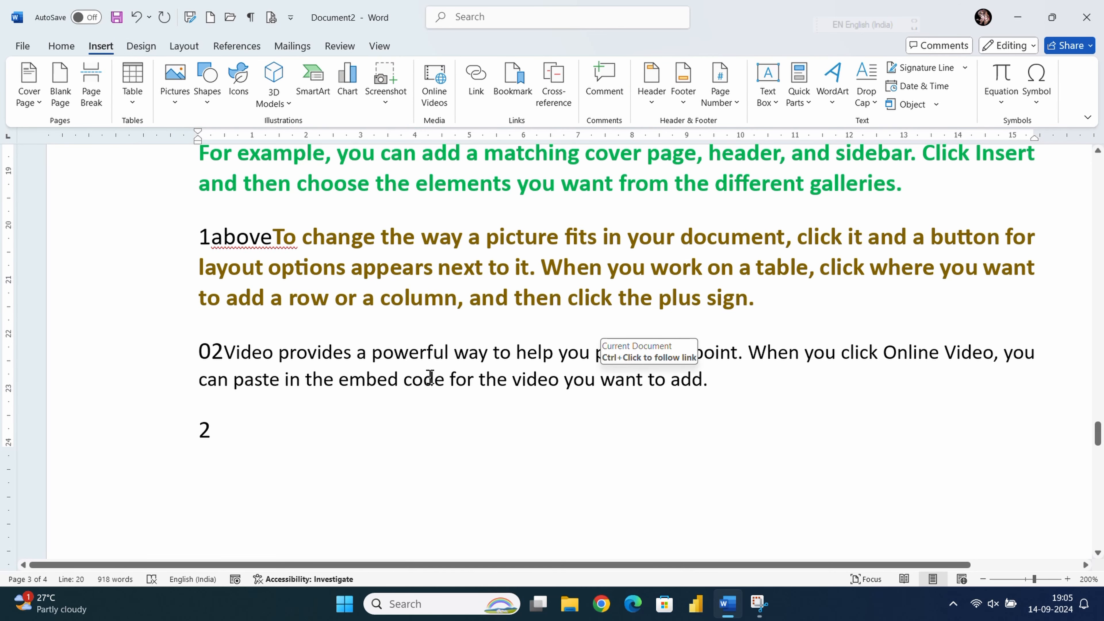